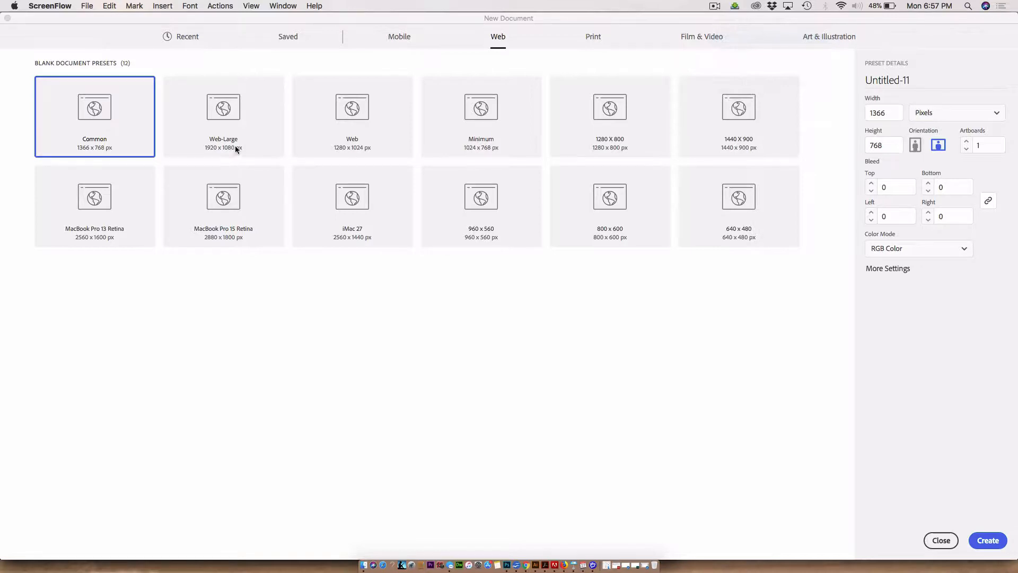
Step: Create a new document from the Web-Large 1920 x 1080 px web preset
left_click(231, 115)
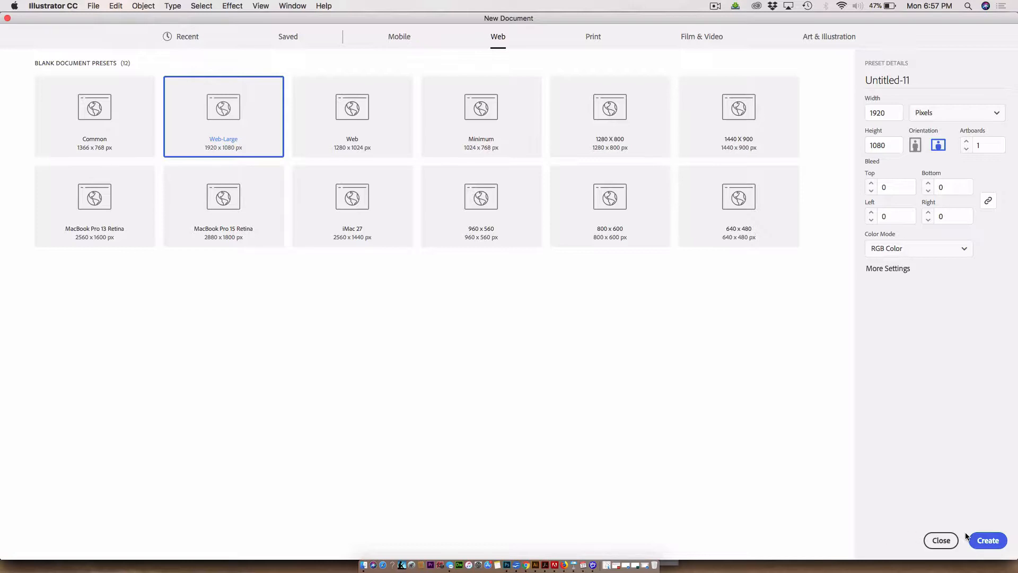
left_click(984, 546)
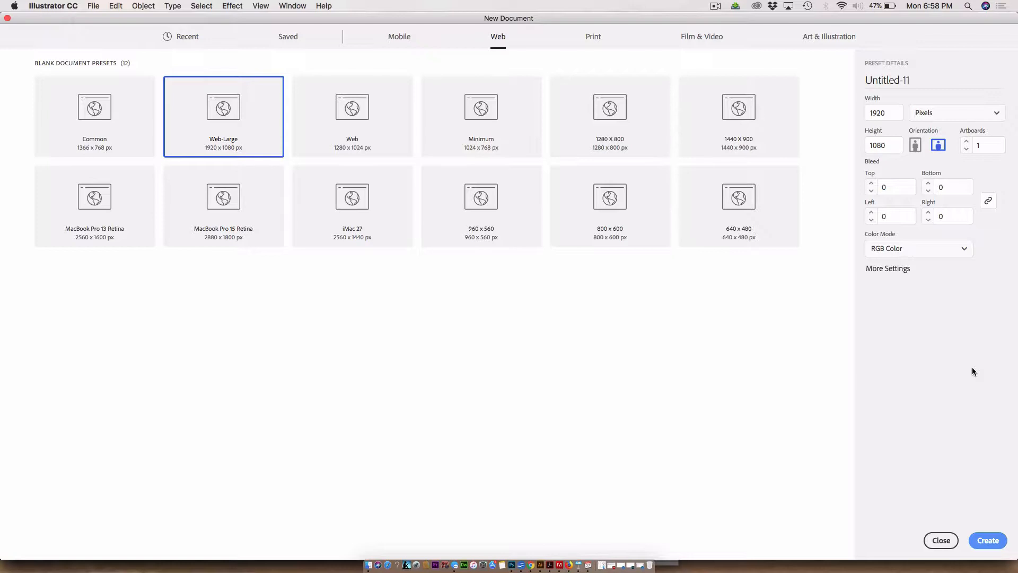
left_click(986, 545)
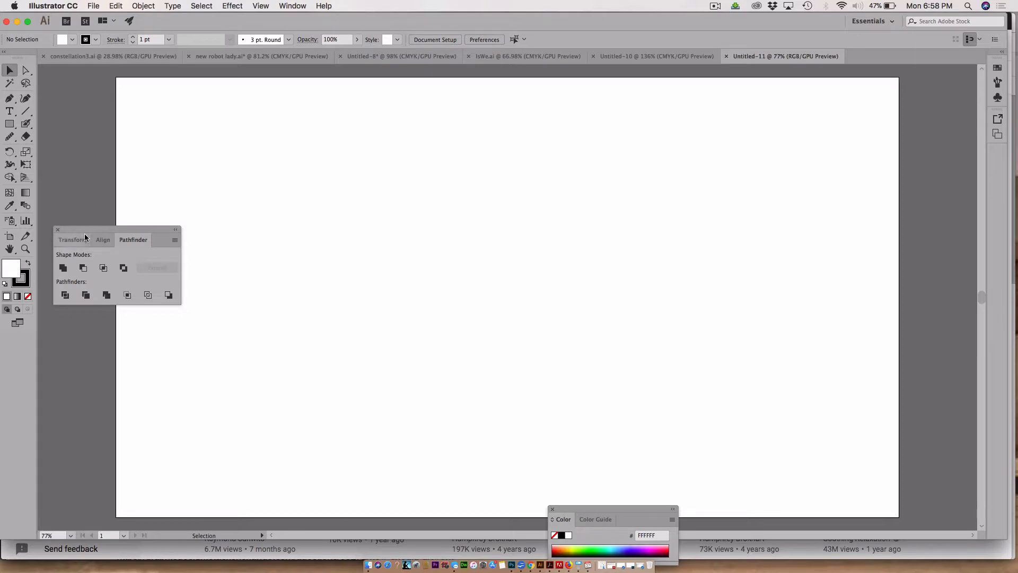
Step: Move the Pathfinder panel group to the right side of the workspace
left_click_drag(81, 228, 938, 223)
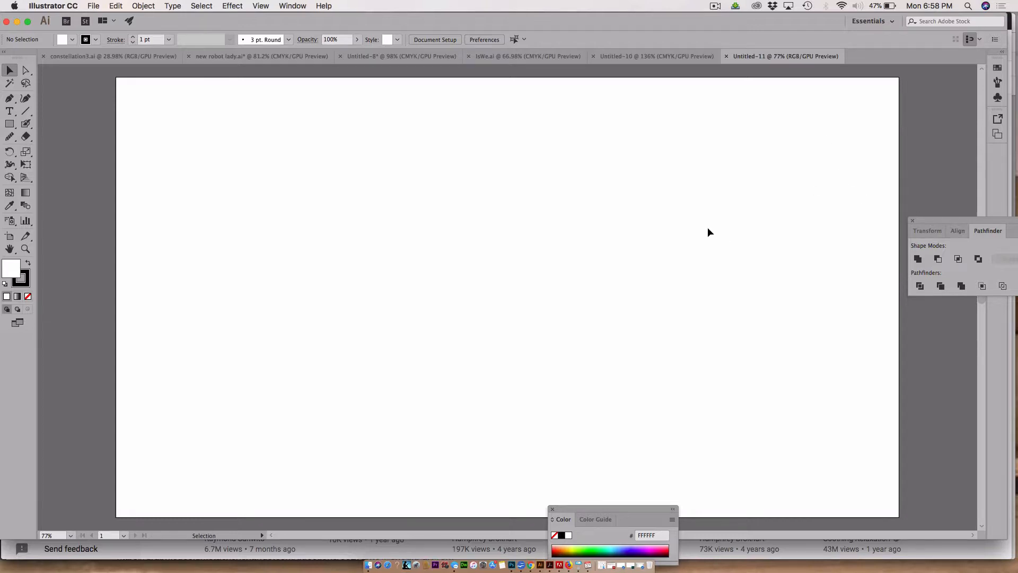
scroll(707, 227, "down", 2)
scroll(707, 232, "up", 2)
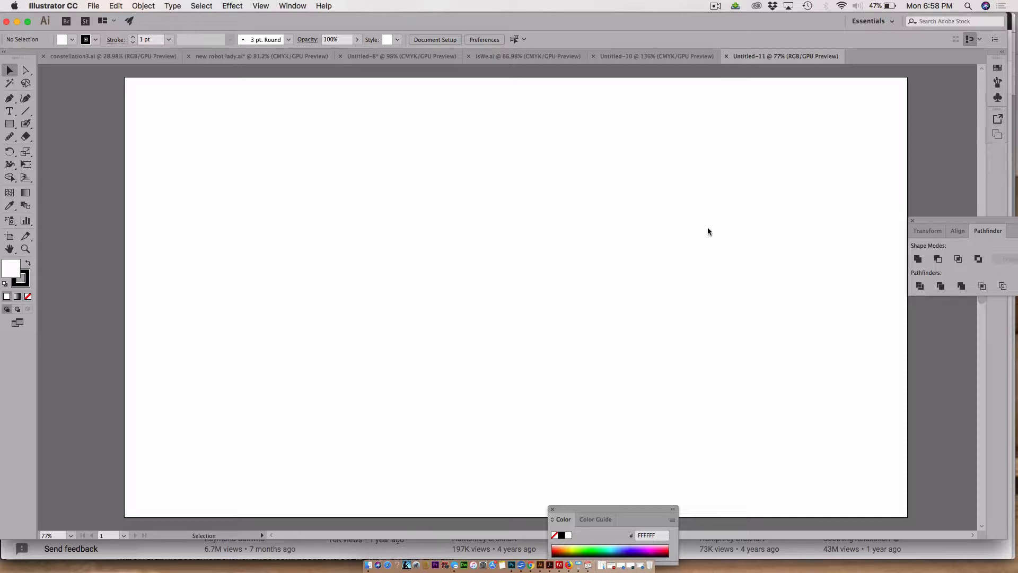
Step: Set the view zoom to 100%, then fit the artboard in the window
left_click(58, 535)
type("100")
key("Return")
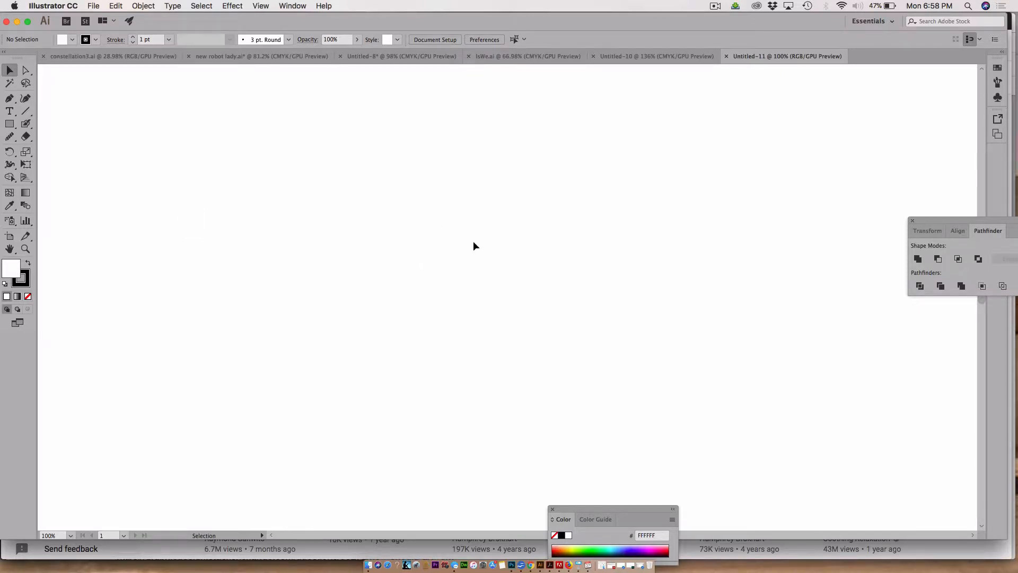
key("super+0")
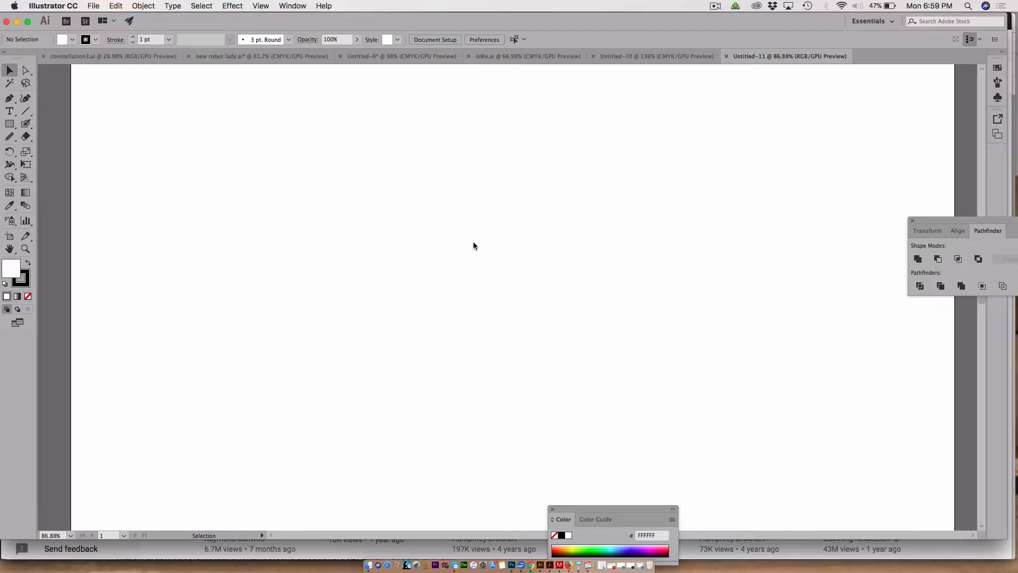
scroll(473, 242, "up", 3)
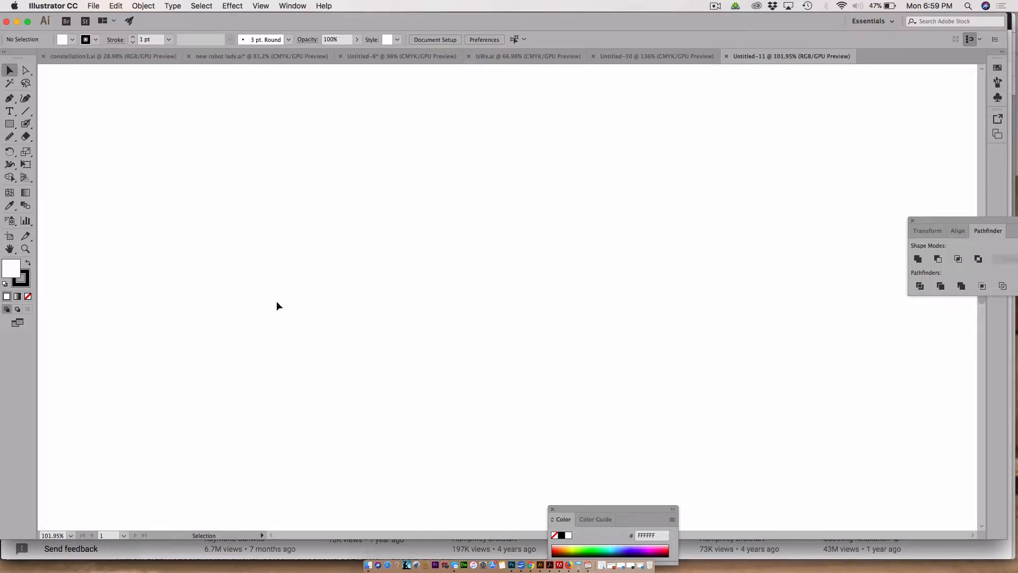
Step: Switch to Full Screen Mode with Menu Bar and pull the toolbar out as a floating panel
left_click(17, 323)
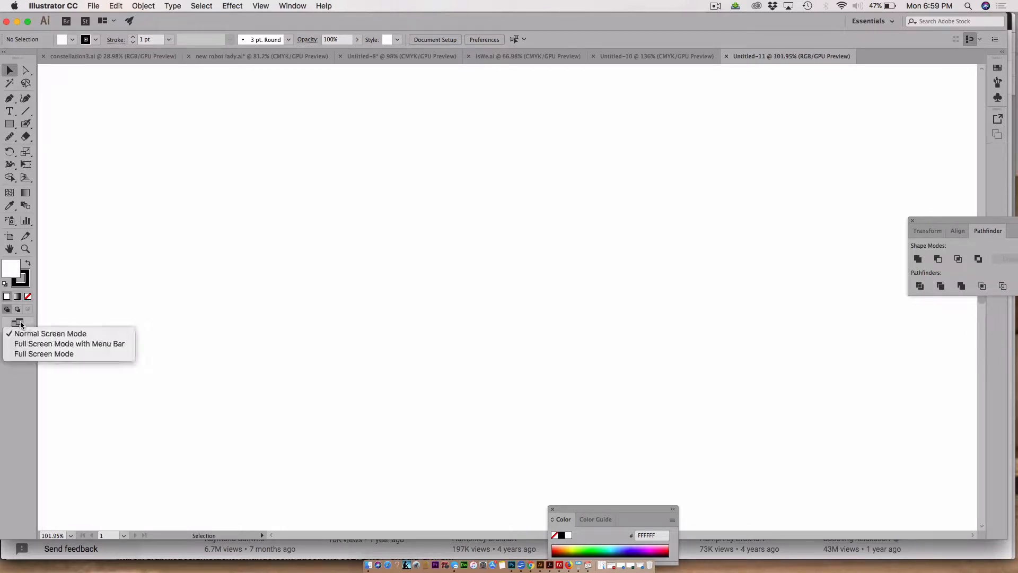
left_click(69, 343)
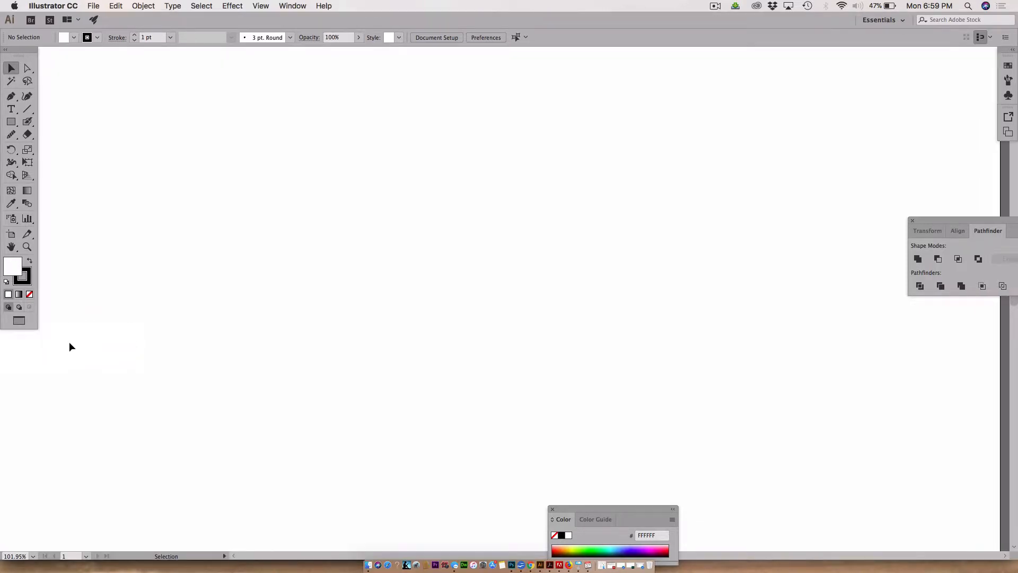
left_click_drag(12, 55, 95, 102)
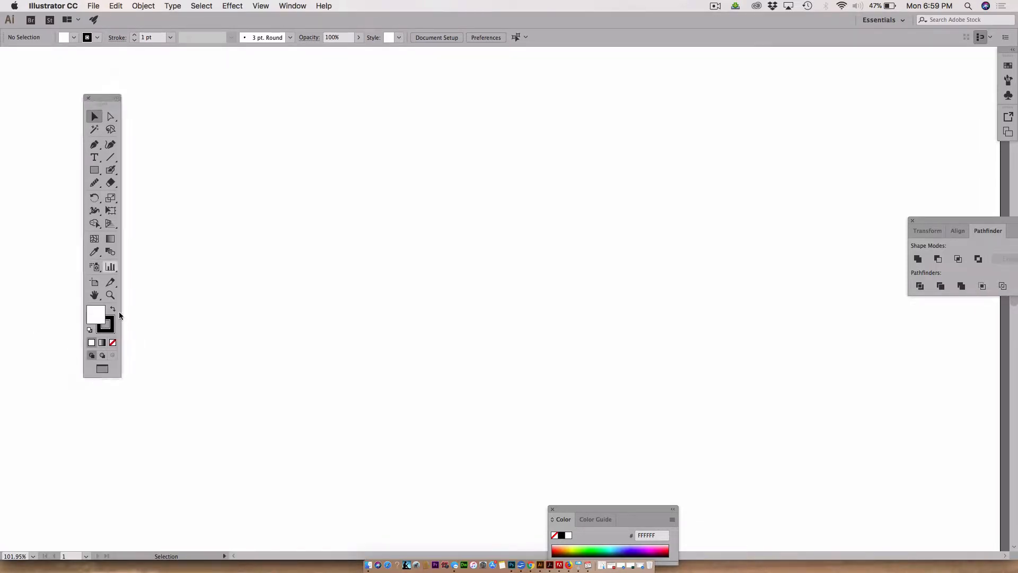
Step: Switch to Full Screen Mode and bring the hidden panels back into view
left_click(112, 371)
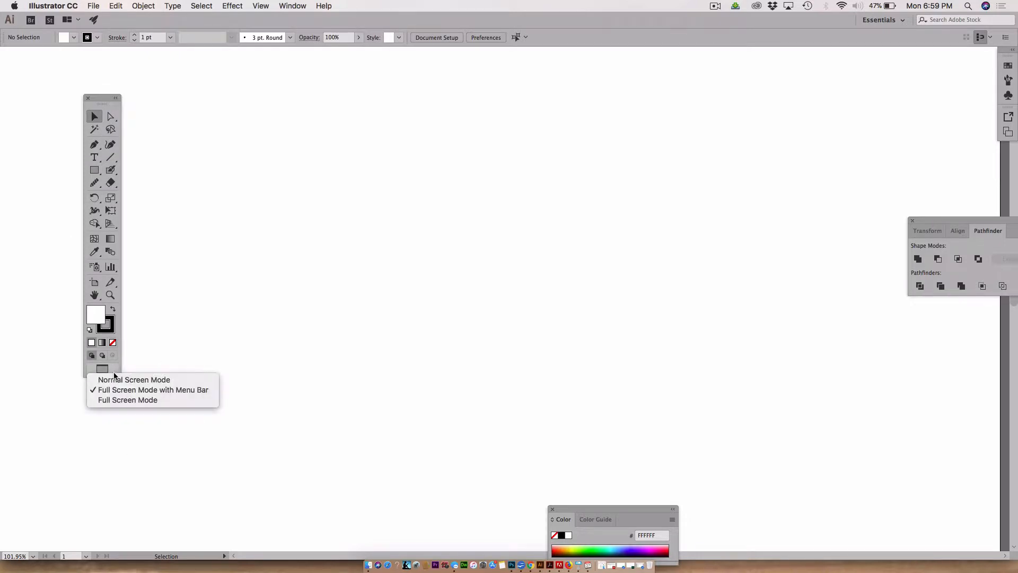
left_click(123, 401)
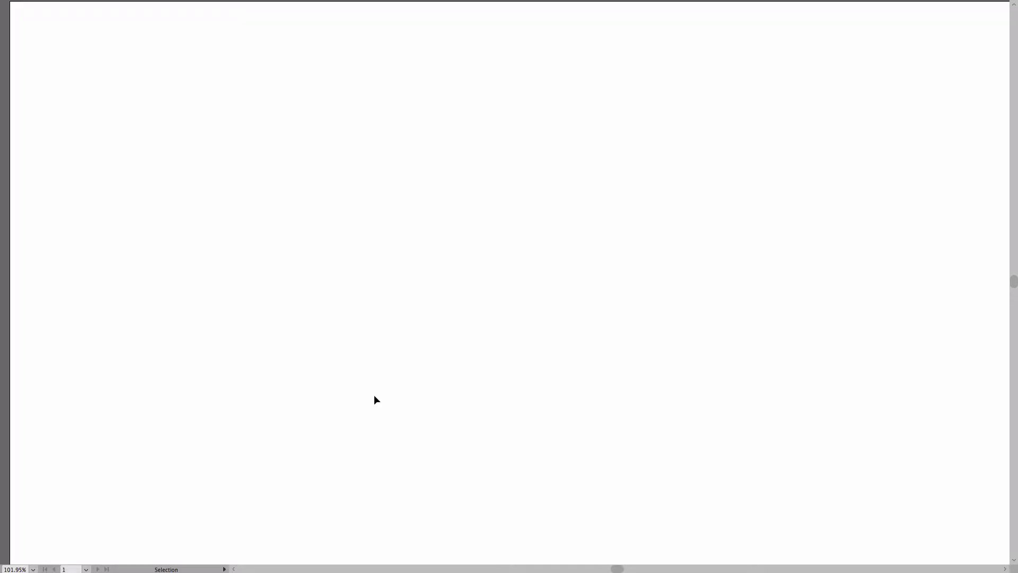
key("Tab")
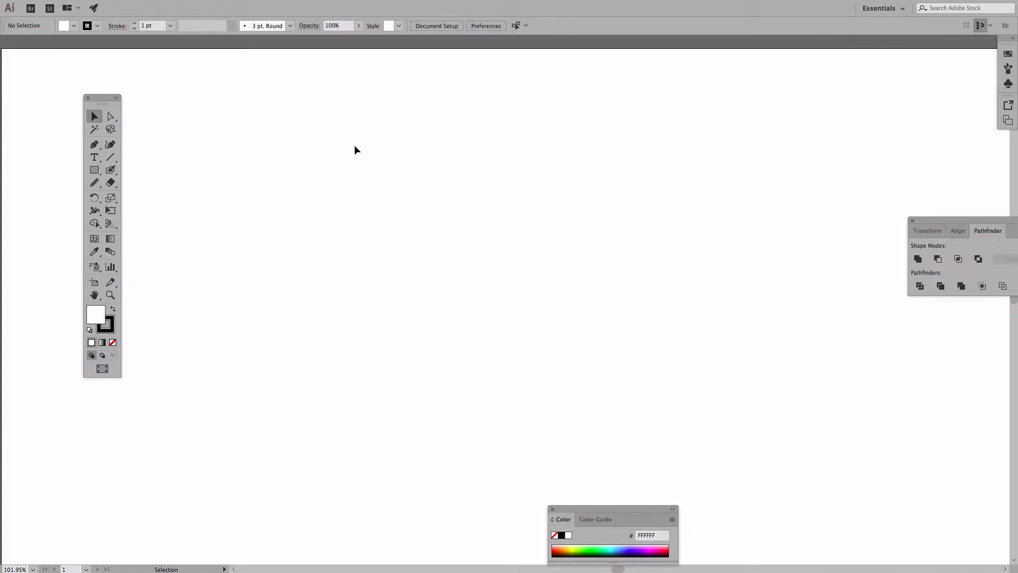
Step: Fit the artboard in the window and move the Color panel beneath the Pathfinder panel
key("super+0")
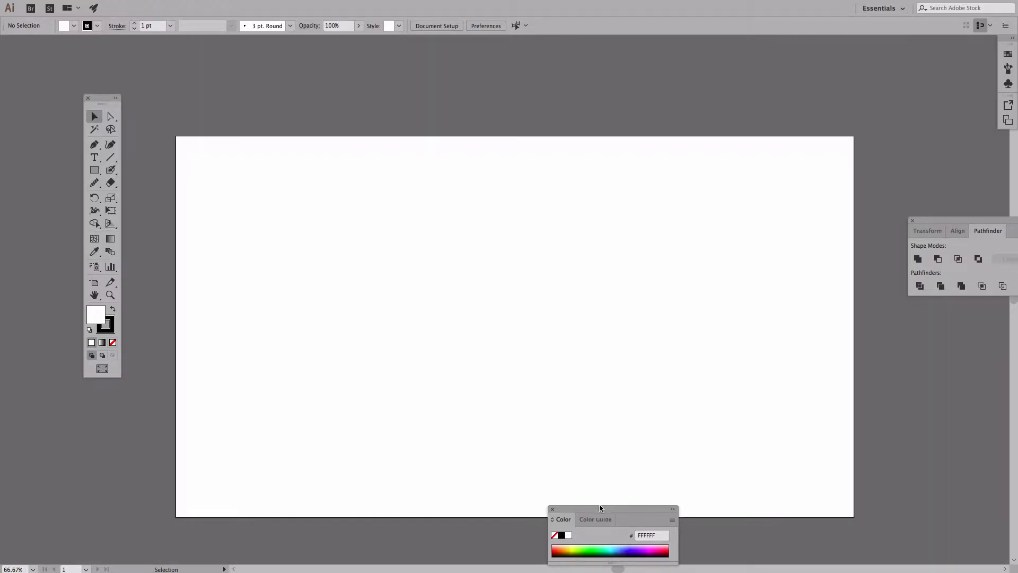
left_click_drag(600, 507, 958, 348)
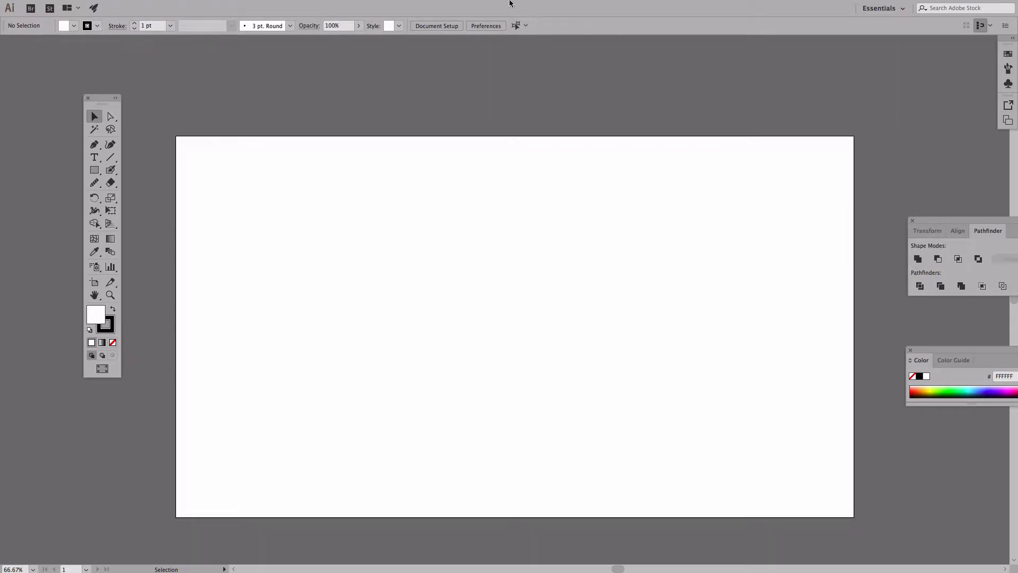
left_click_drag(90, 101, 113, 87)
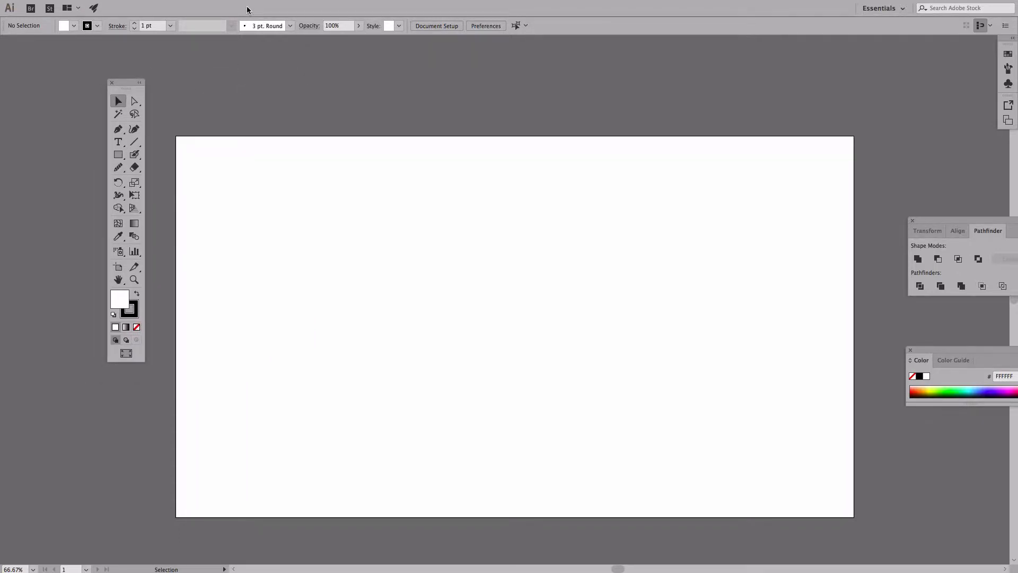
Step: Return to normal screen mode and reset the Essentials workspace
key("f")
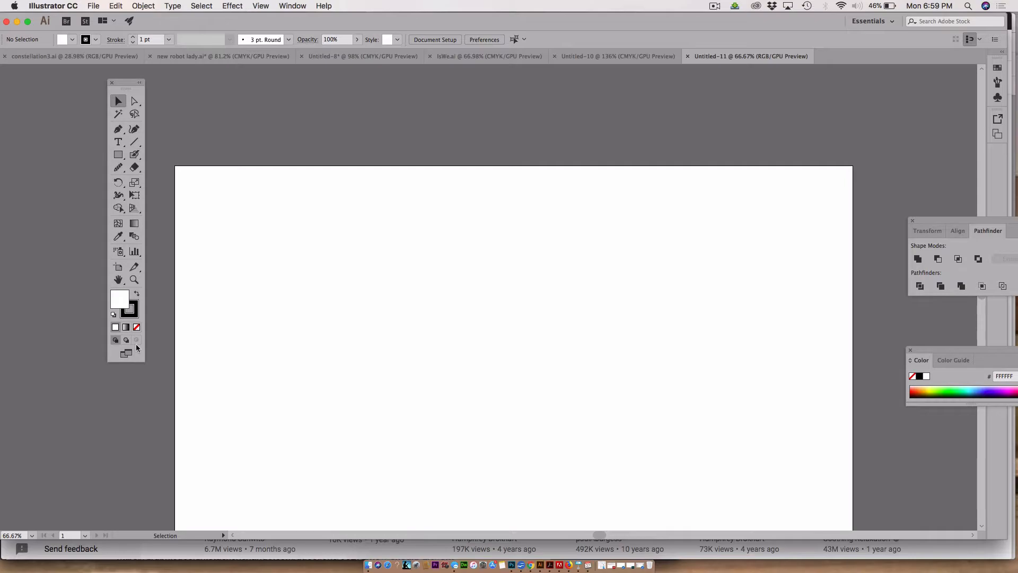
left_click(293, 6)
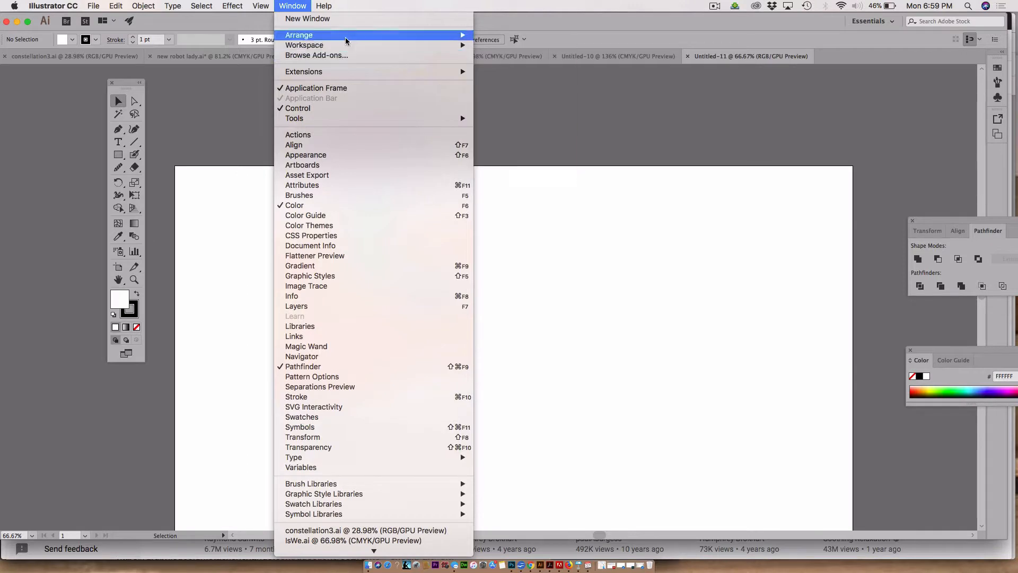
mouse_move(346, 46)
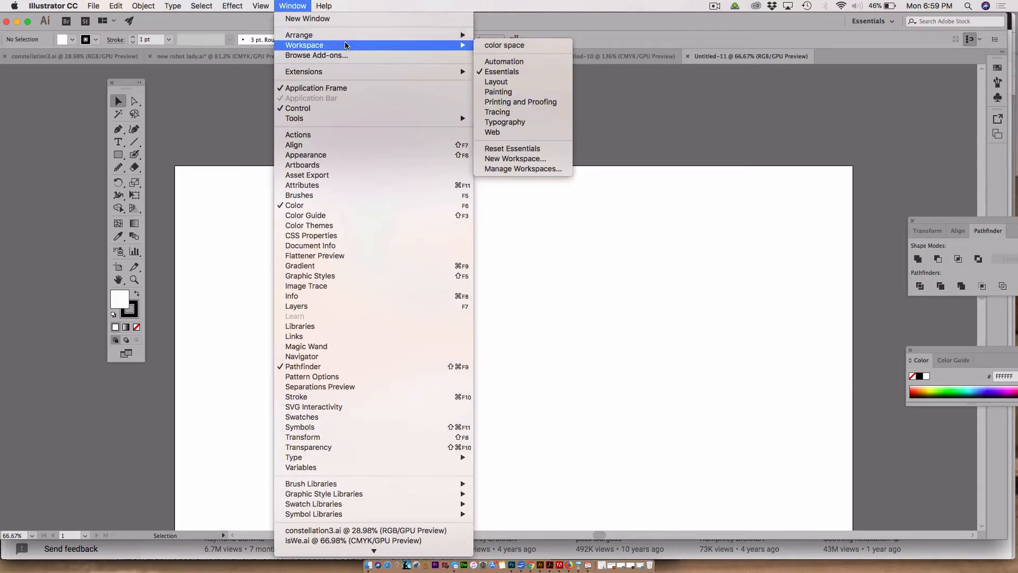
left_click(508, 149)
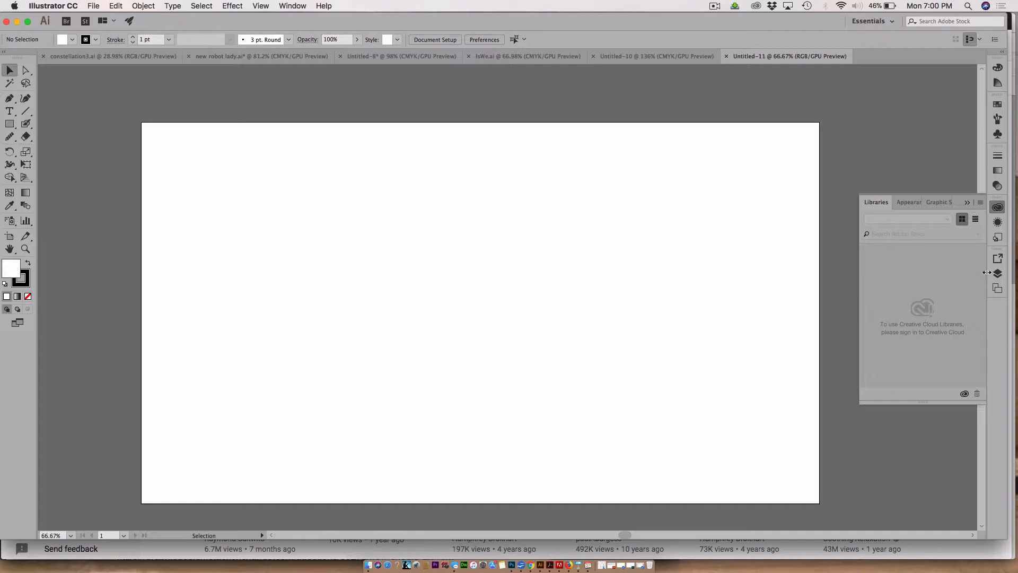
Step: Open the Layers panel and rename Layer 1 to guides
left_click(997, 274)
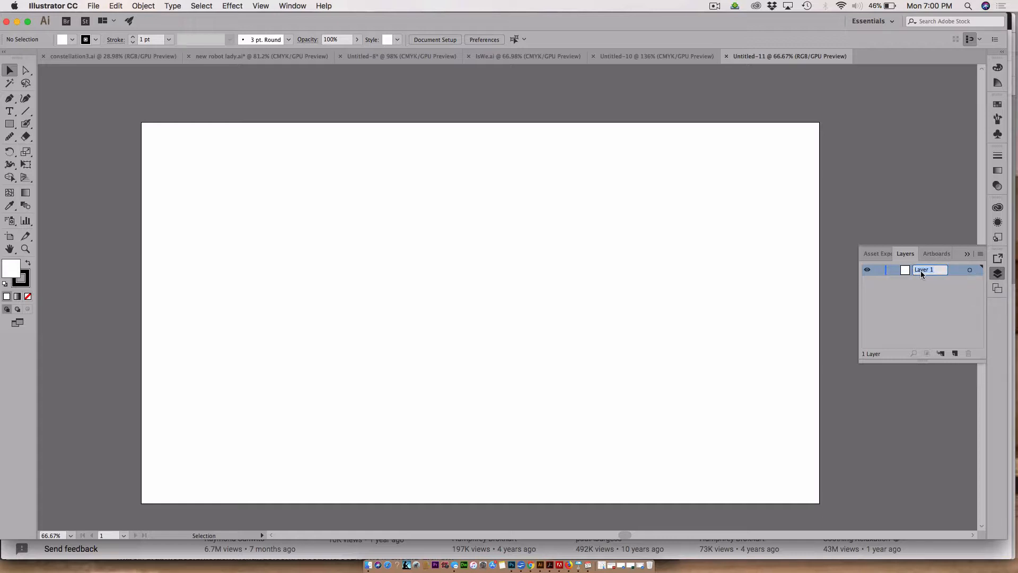
type("guides")
left_click(927, 312)
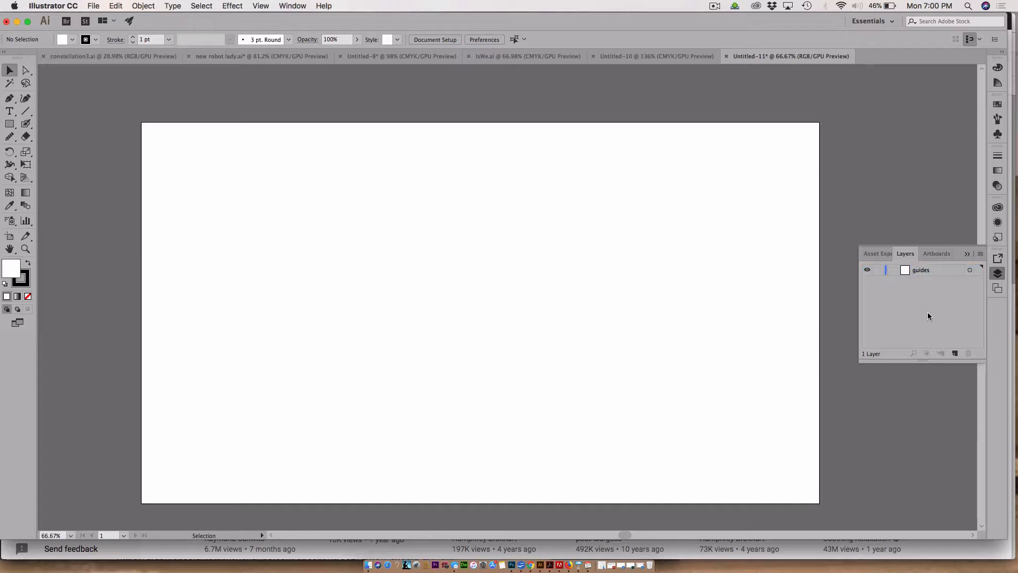
Step: Save the document as homeLayout.ai on the Desktop with the default Illustrator options
left_click(91, 5)
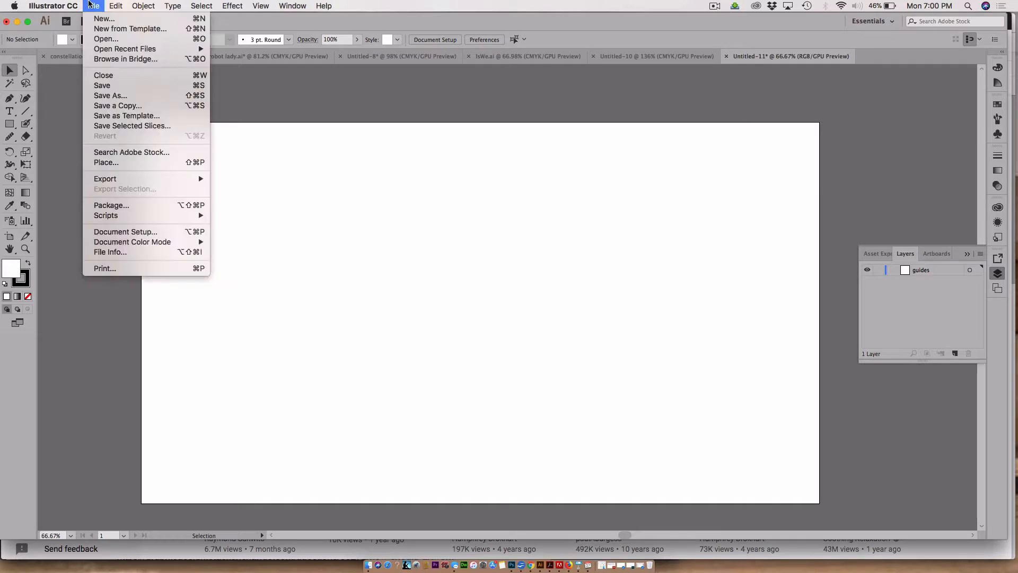
left_click(110, 96)
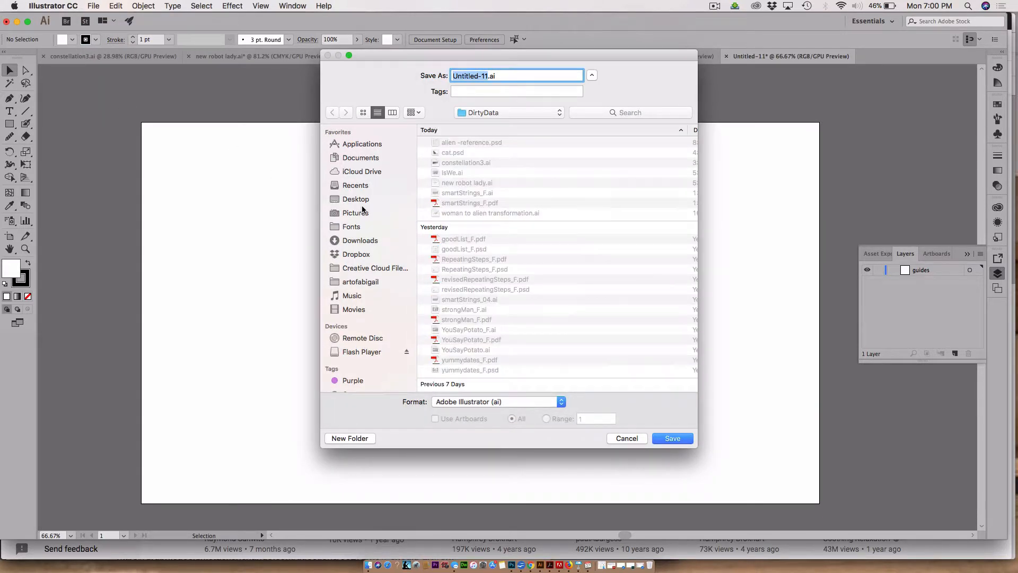
type("homeLayout")
left_click(351, 201)
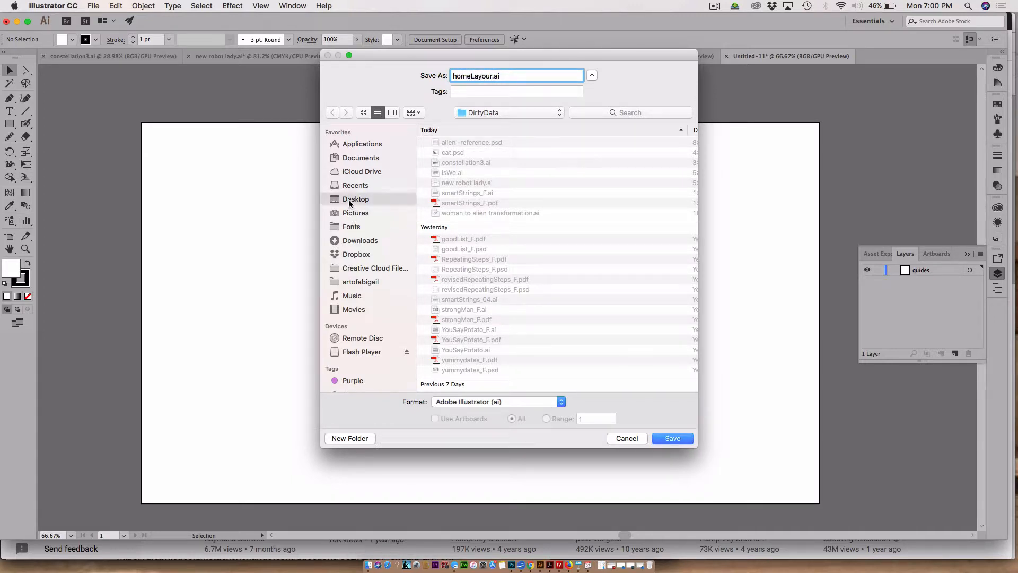
left_click(669, 439)
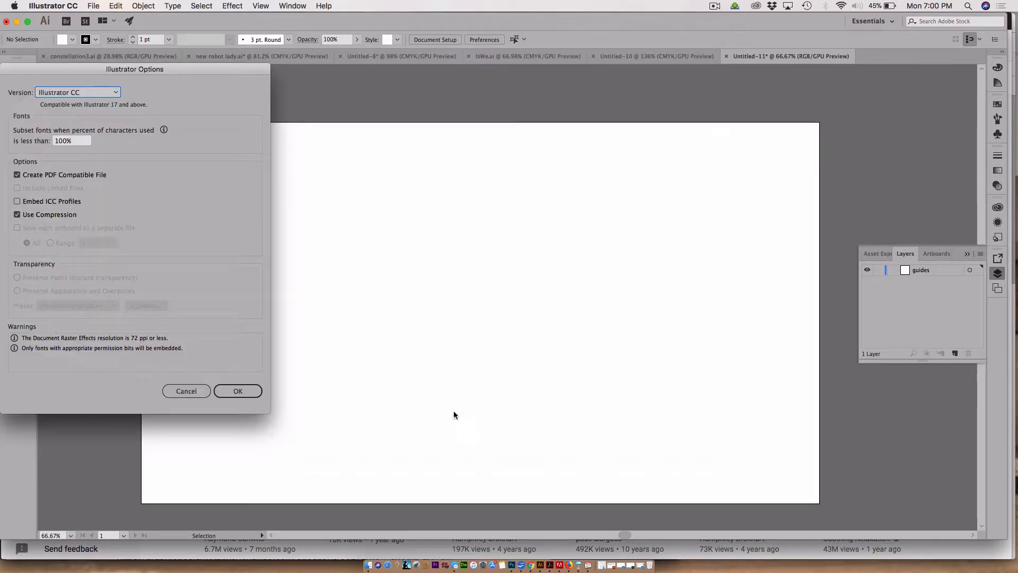
left_click(253, 391)
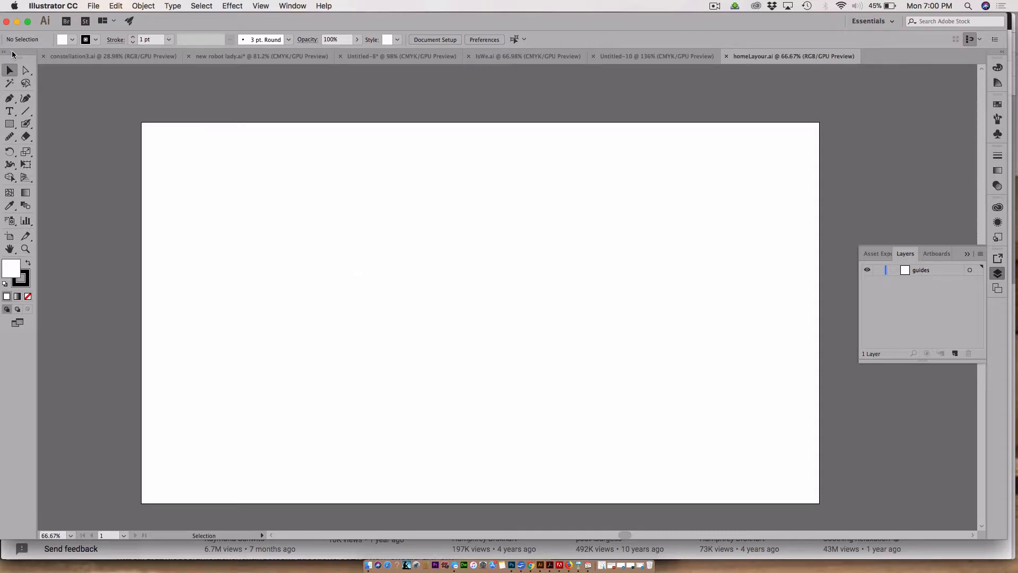
Step: Float the toolbar beside the artboard
left_click_drag(12, 54, 68, 81)
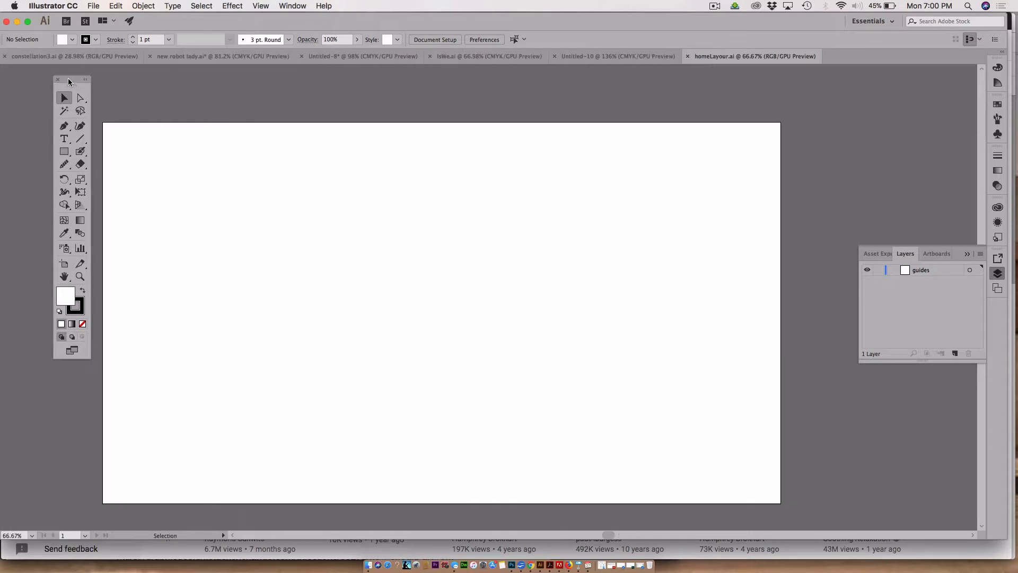
left_click_drag(181, 22, 174, 20)
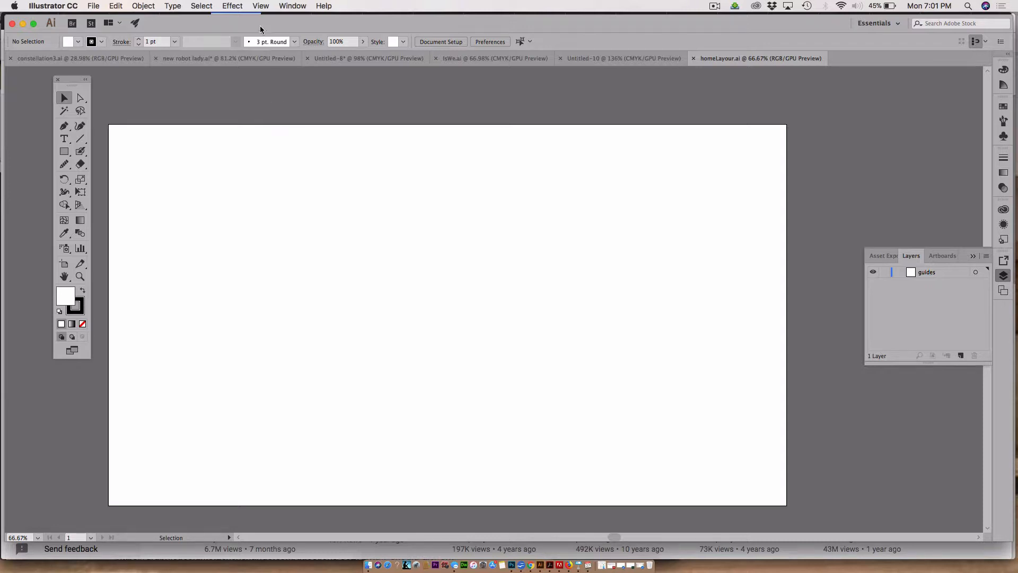
Step: Show the rulers and pull the Layers panel out into its own floating panel
left_click(264, 6)
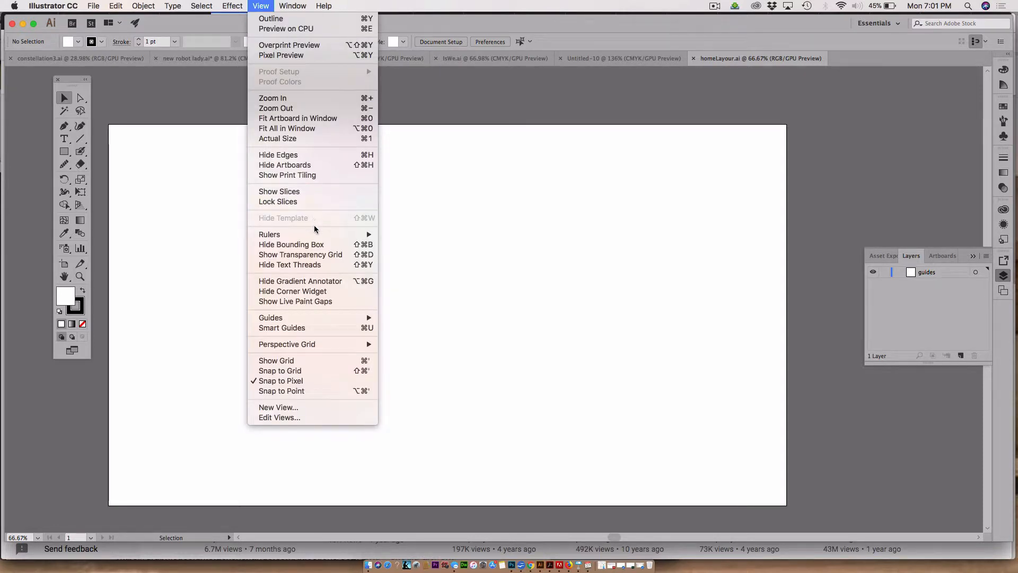
mouse_move(315, 233)
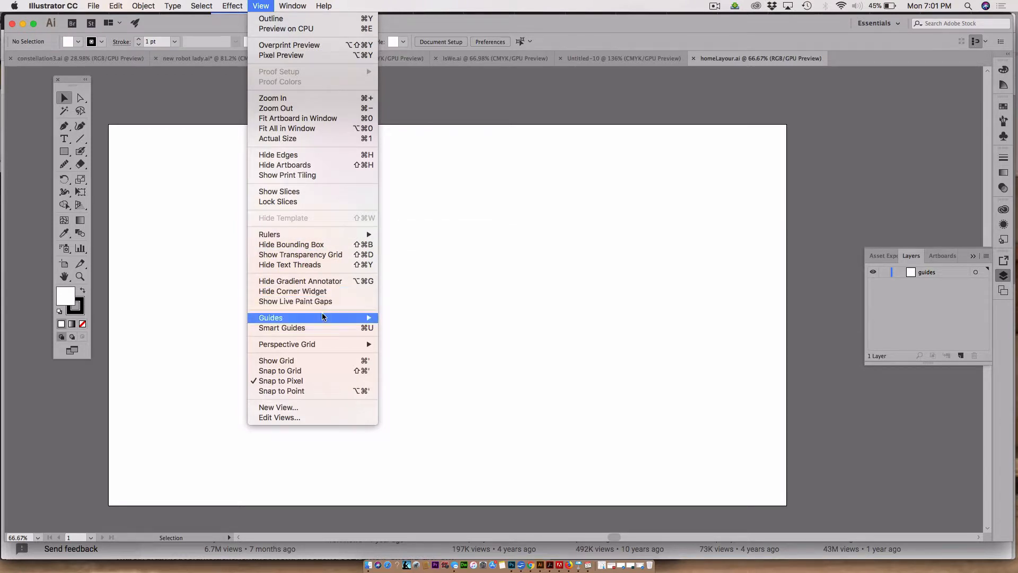
mouse_move(323, 317)
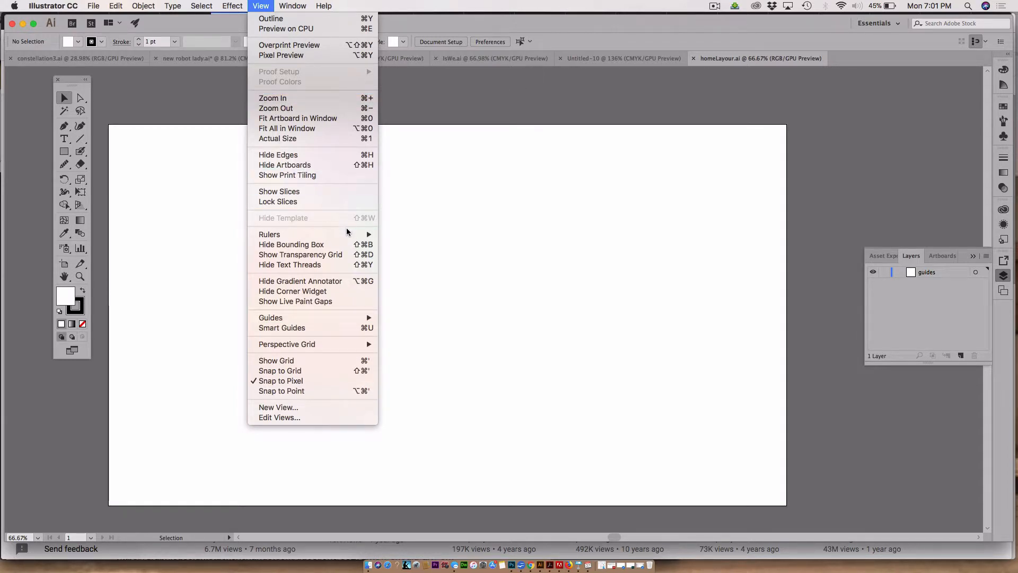
mouse_move(348, 233)
left_click(416, 233)
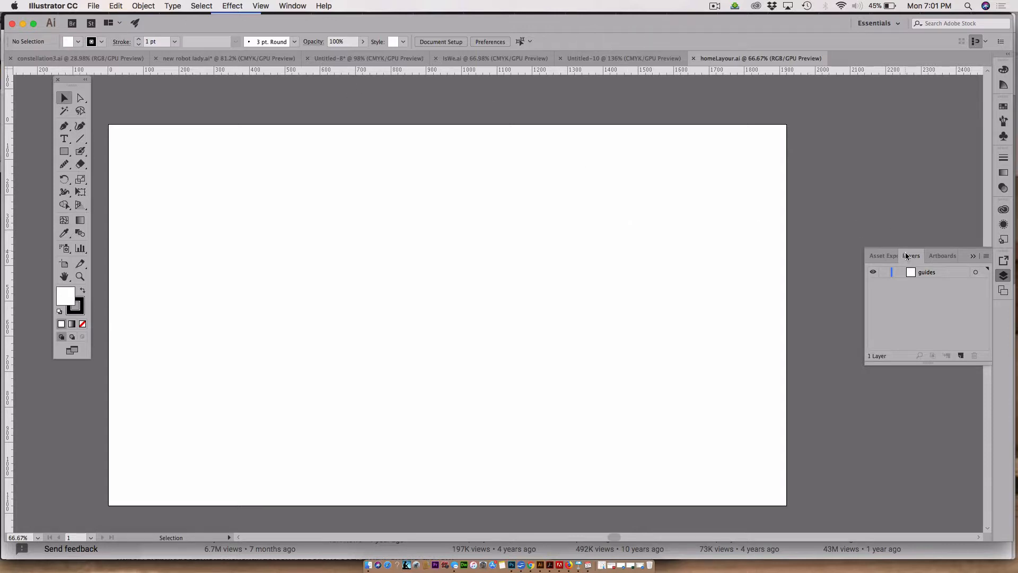
left_click_drag(906, 253, 812, 107)
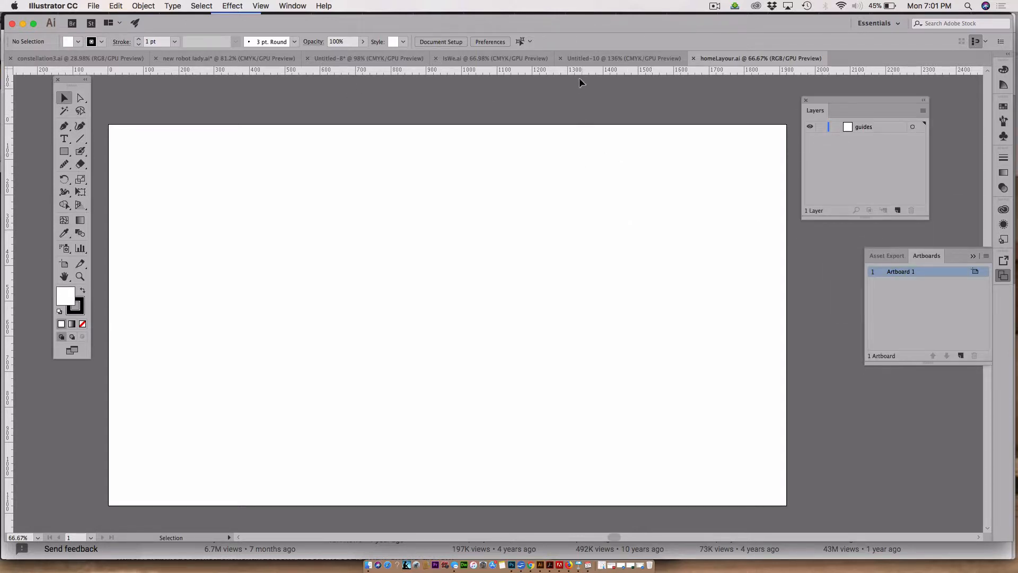
Step: Pull two horizontal guides from the ruler onto the artboard, one near the top and one near the middle
left_click_drag(575, 72, 579, 153)
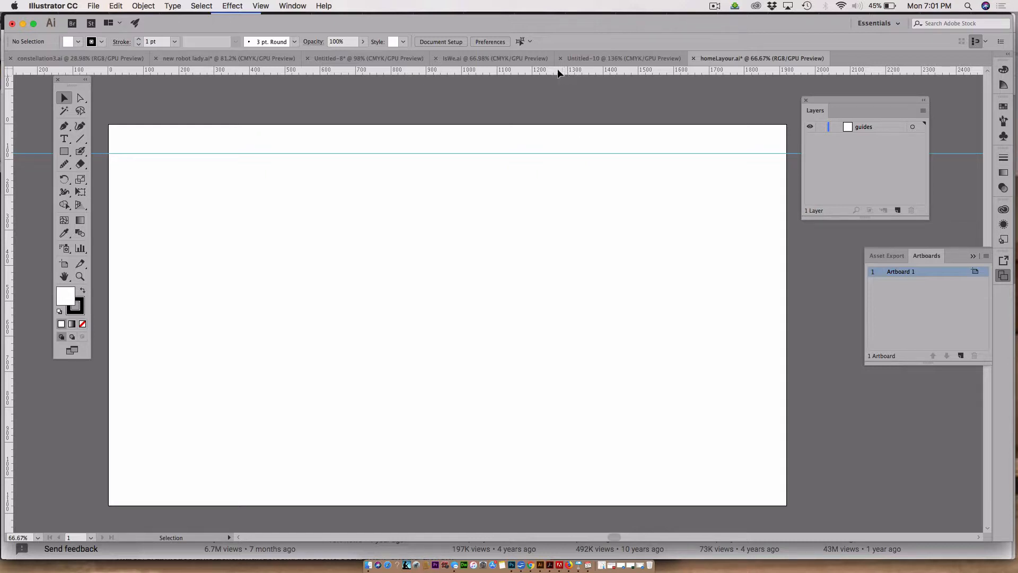
left_click_drag(552, 71, 593, 324)
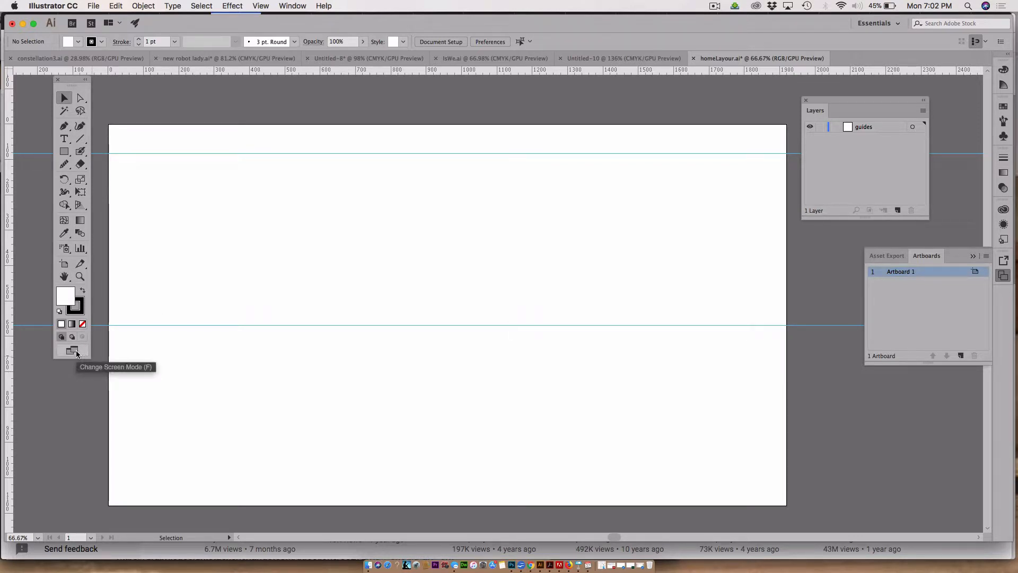
Step: Lengthen the artboard downward with the Artboard tool to a height of 2220 px, then return to selection
left_click(63, 264)
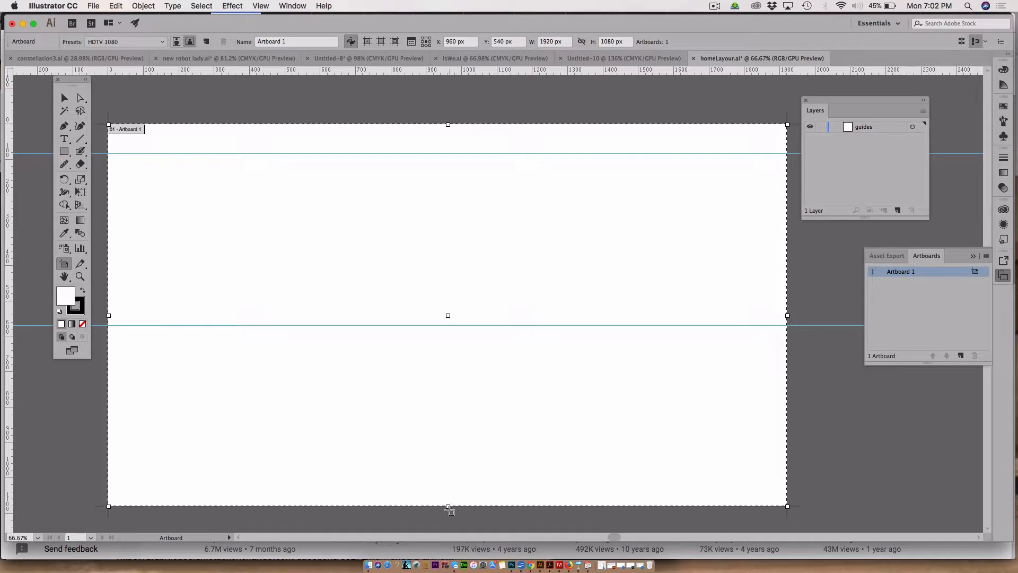
left_click_drag(449, 507, 449, 538)
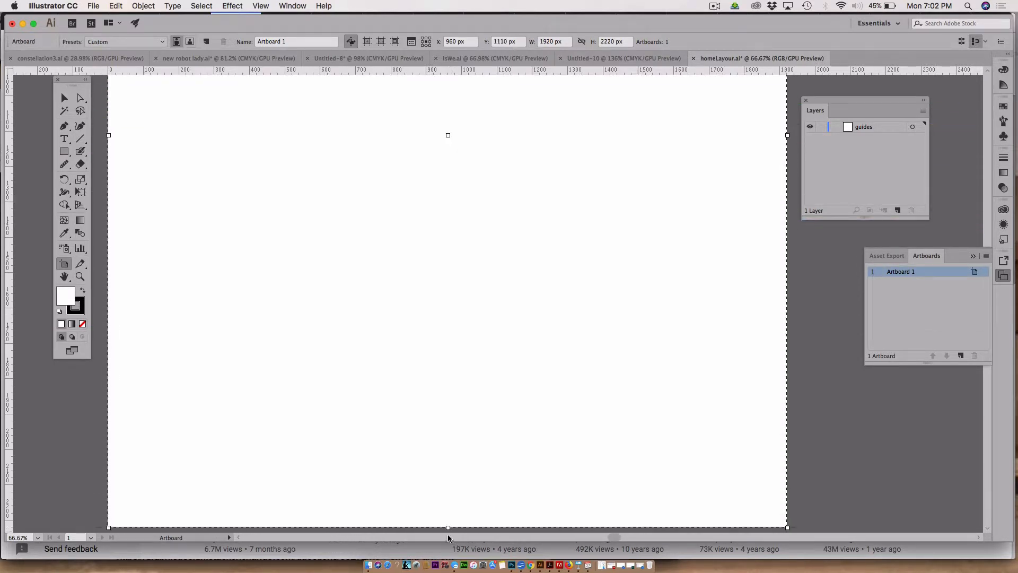
left_click(64, 98)
Step: Turn on Smart Guides
scroll(475, 342, "down", 5)
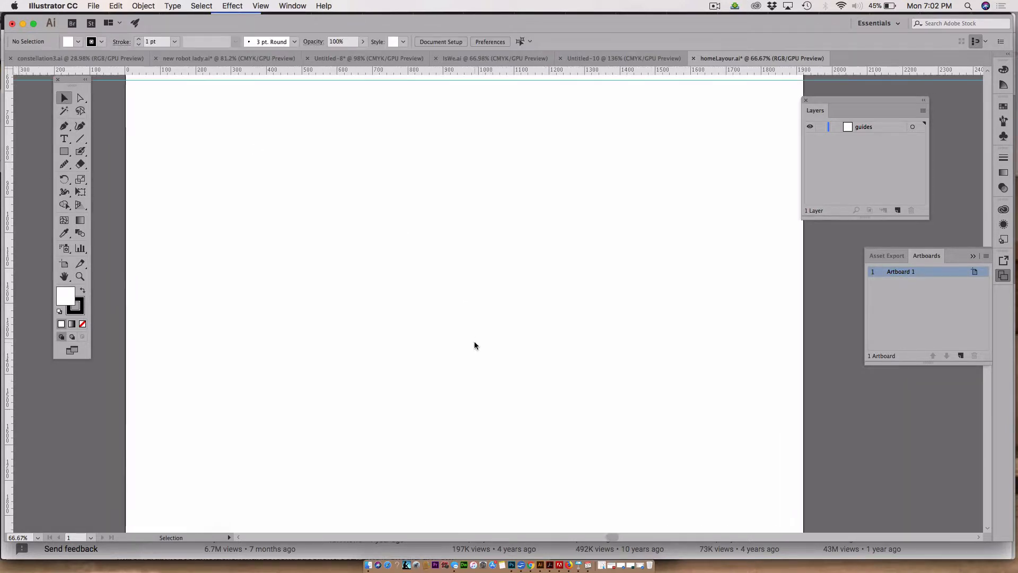
scroll(474, 342, "up", 3)
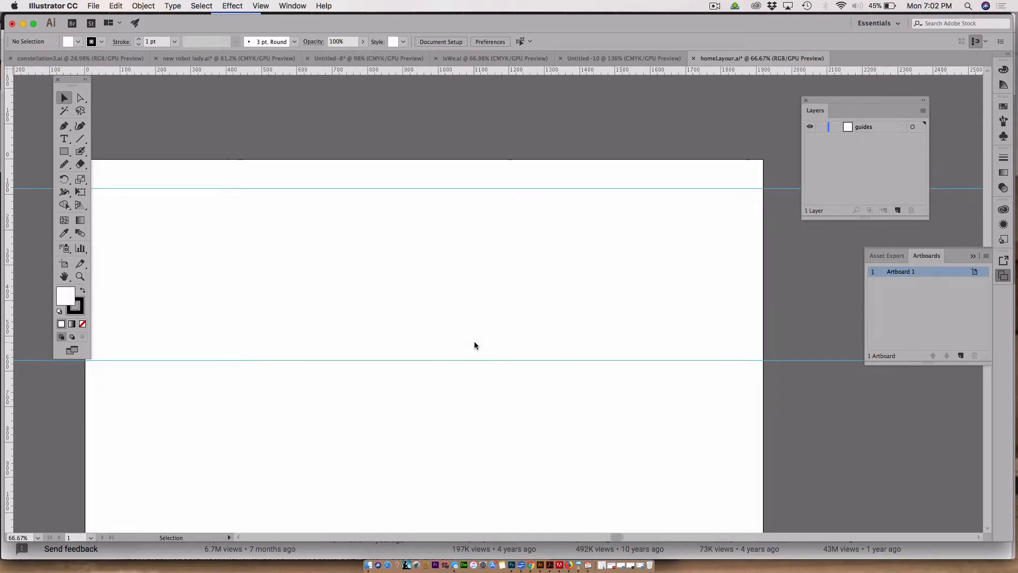
scroll(474, 342, "left", 2)
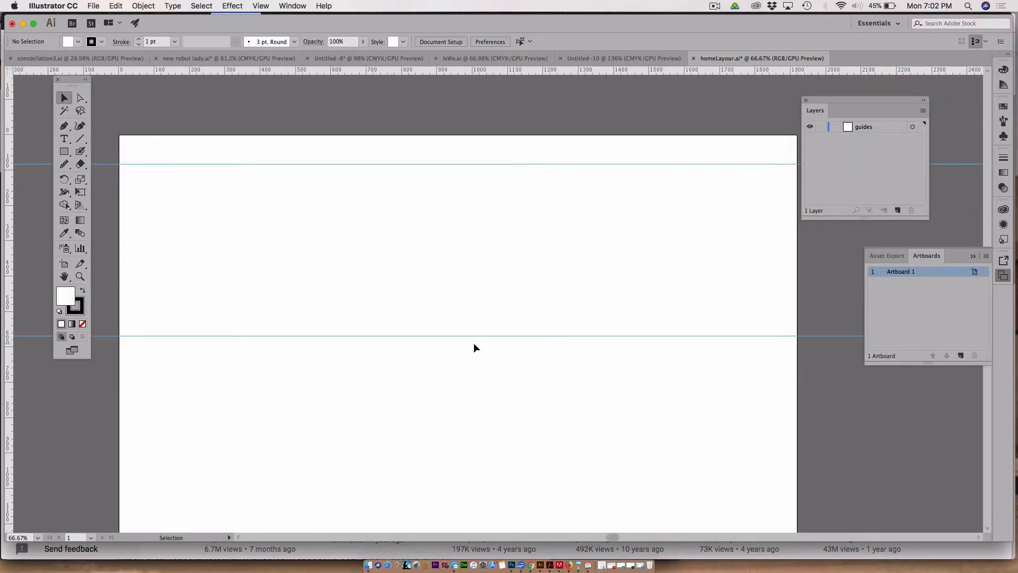
scroll(474, 347, "right", 2)
scroll(474, 347, "down", 2)
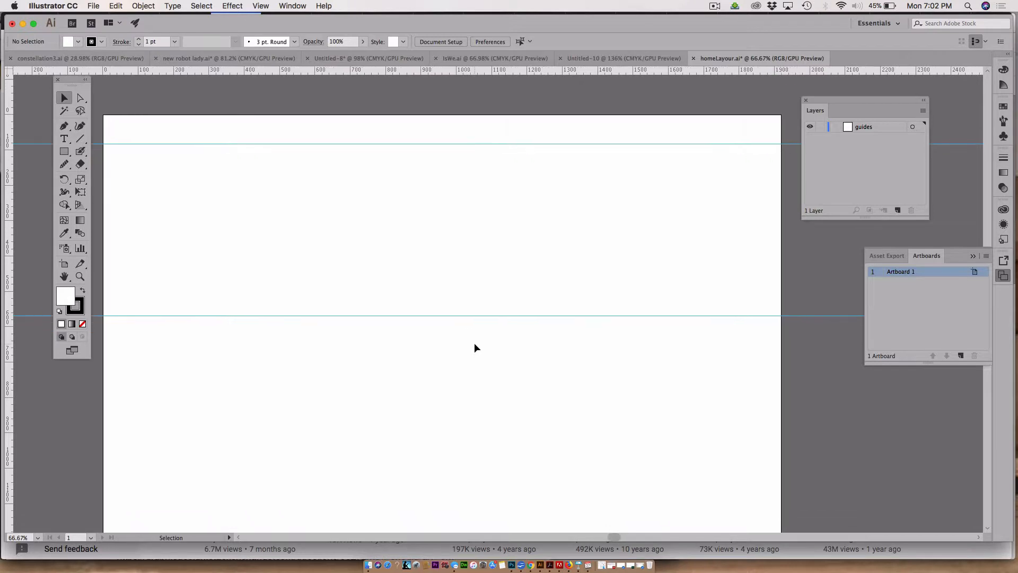
scroll(475, 348, "down", 1)
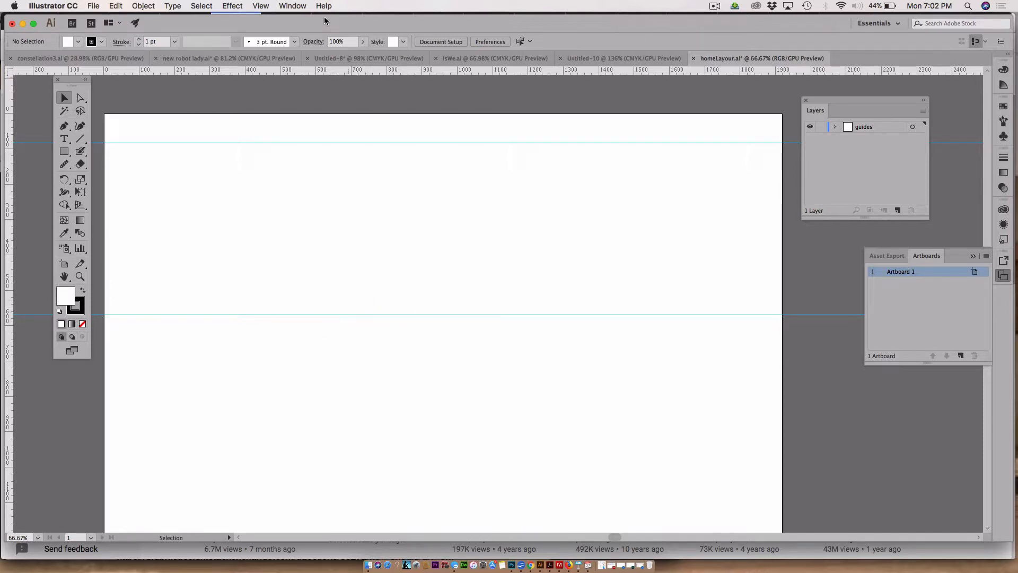
left_click(286, 7)
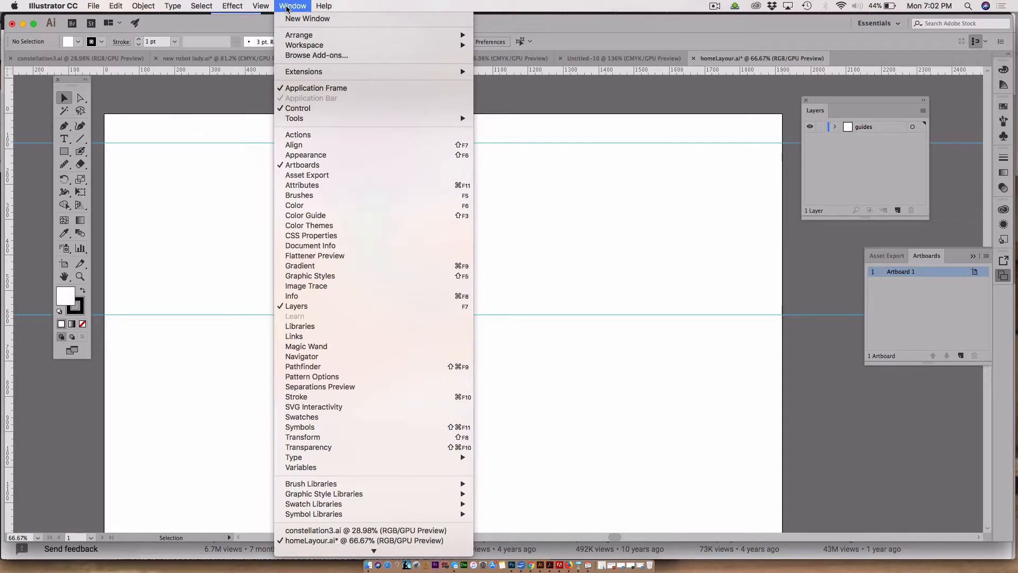
mouse_move(261, 6)
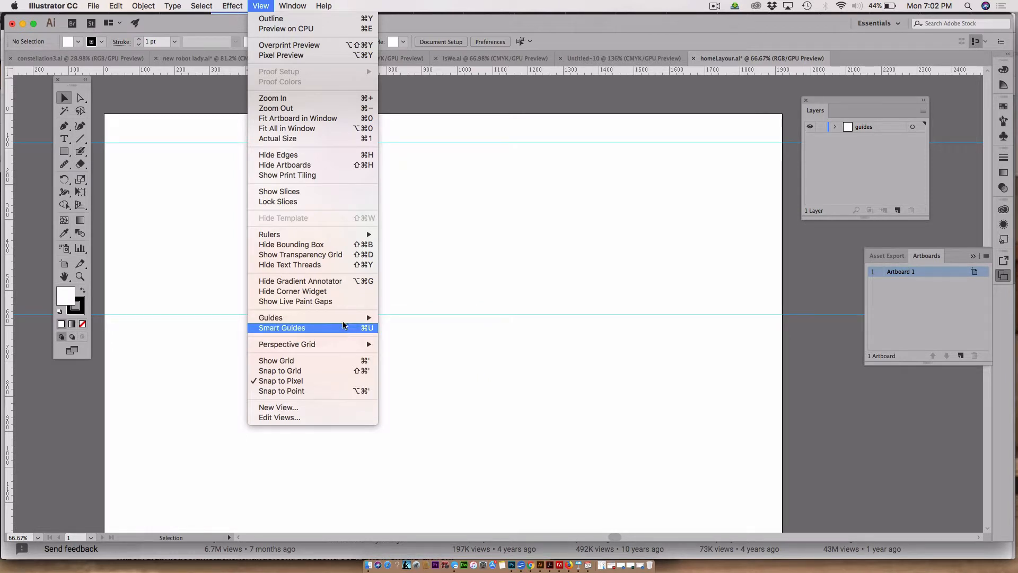
mouse_move(373, 319)
left_click(412, 327)
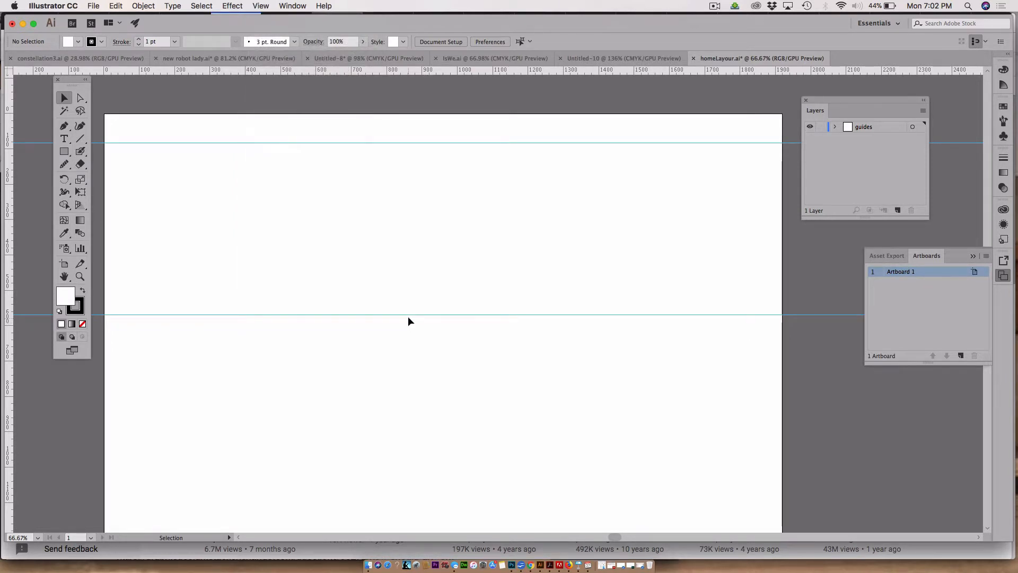
Step: Delete the middle guide and pull a new horizontal guide to about 959 px near the artboard's lower part
left_click(410, 315)
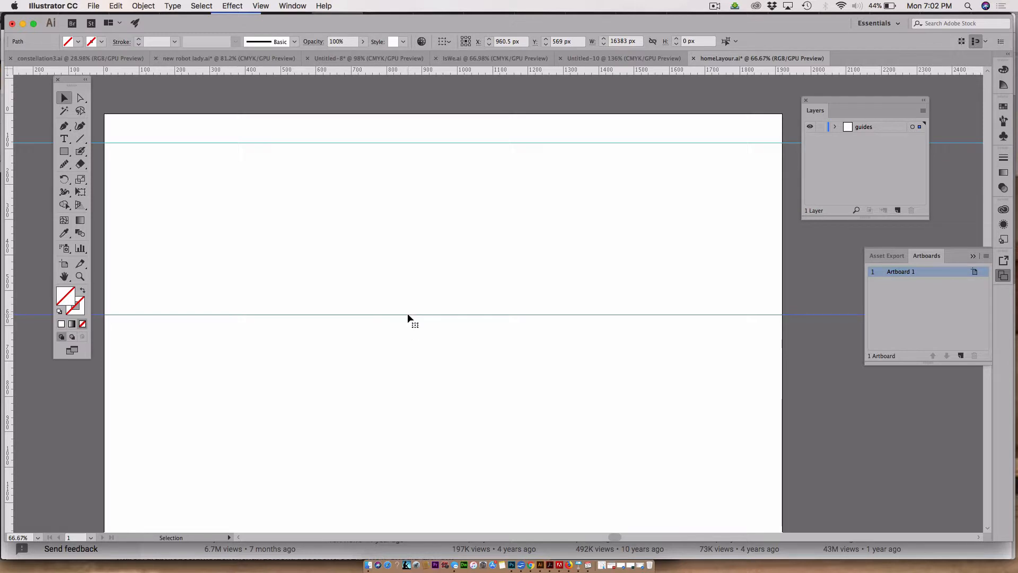
key("Delete")
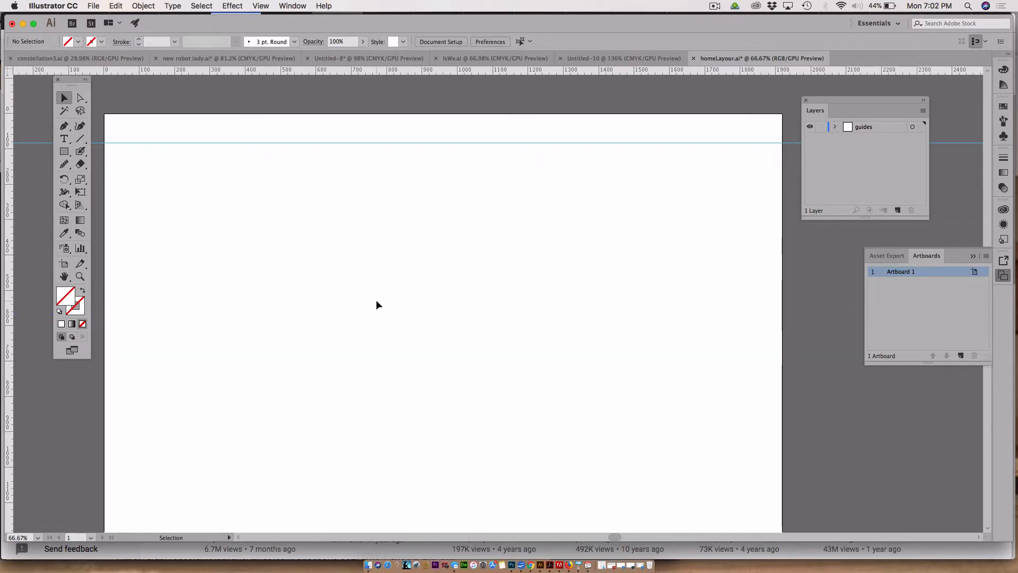
left_click_drag(385, 71, 482, 451)
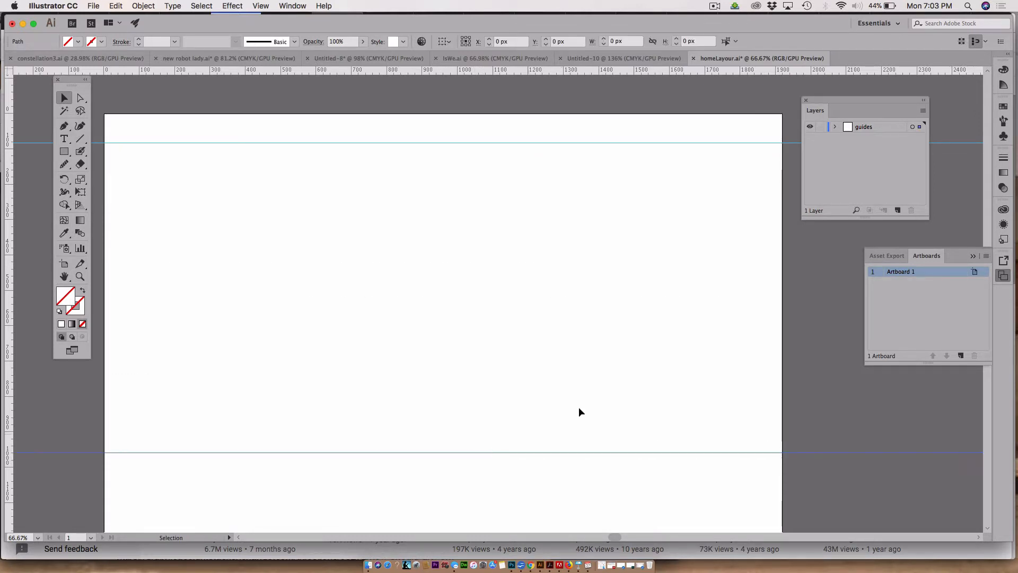
Step: Add another horizontal guide at about 1002 px, just below the previous one, and deselect it
scroll(606, 367, "down", 1)
scroll(607, 370, "down", 1)
scroll(607, 371, "left", 1)
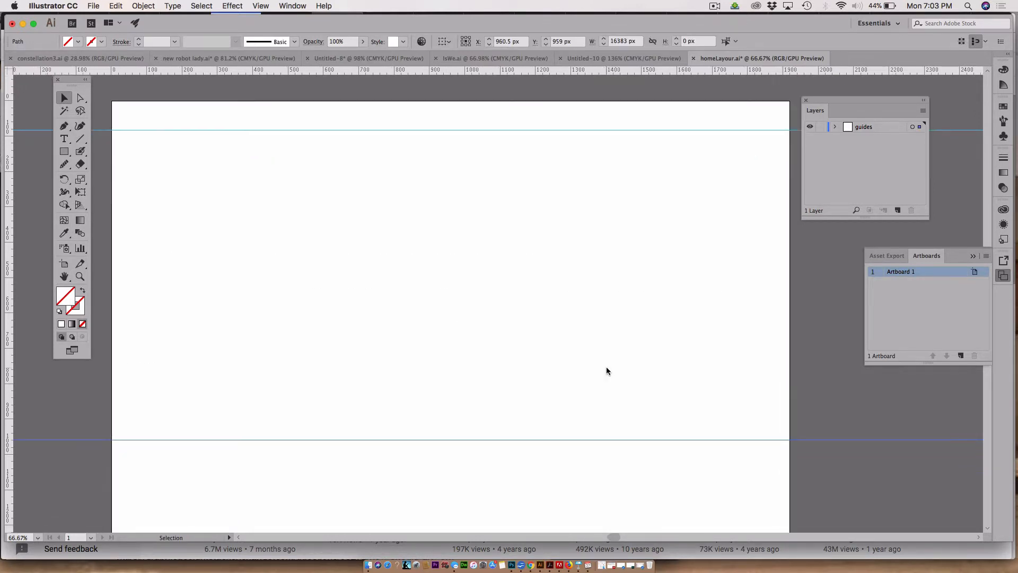
scroll(607, 371, "down", 1)
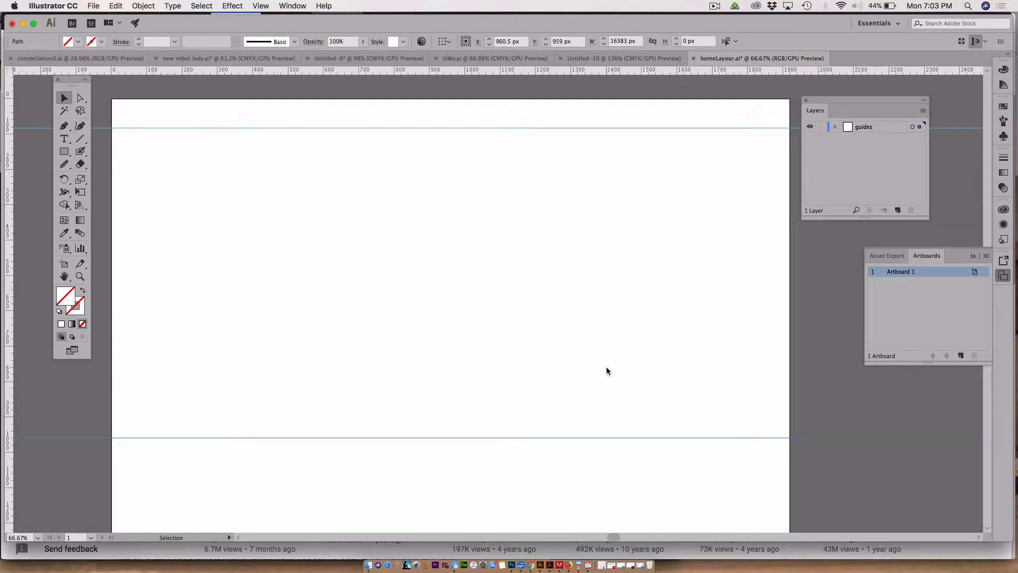
scroll(606, 370, "down", 3)
scroll(606, 371, "left", 1)
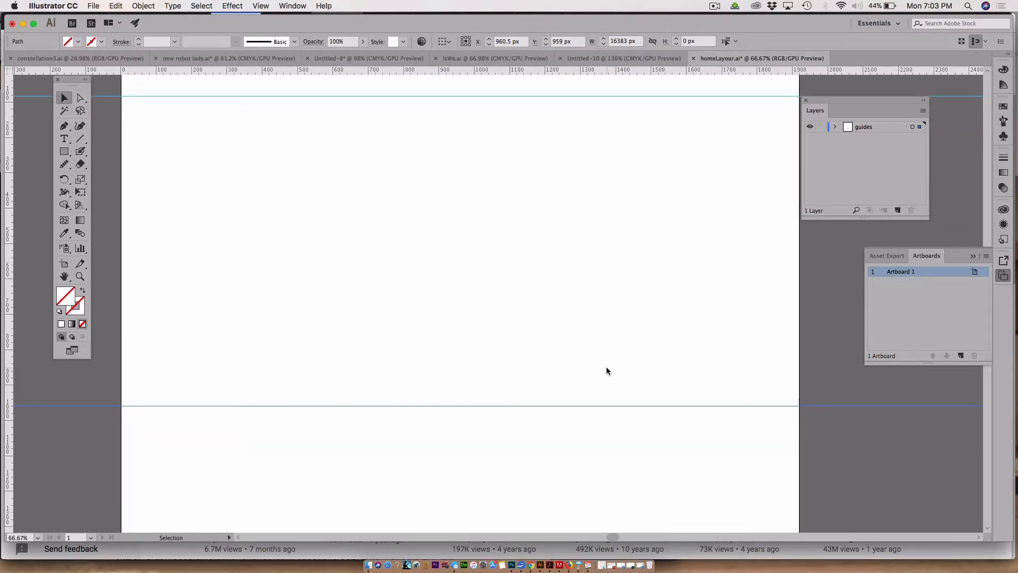
scroll(606, 368, "down", 1)
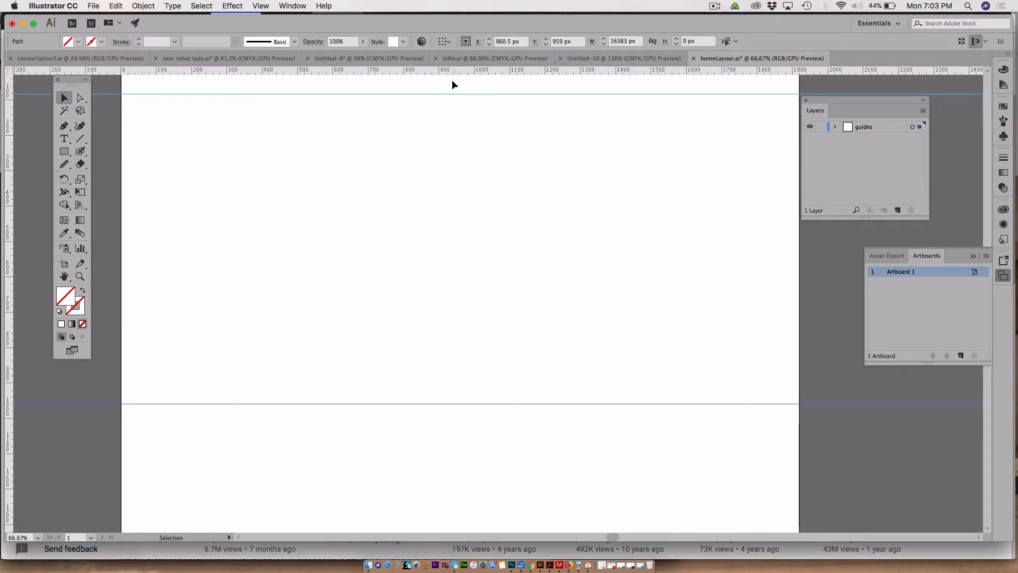
left_click_drag(448, 72, 482, 419)
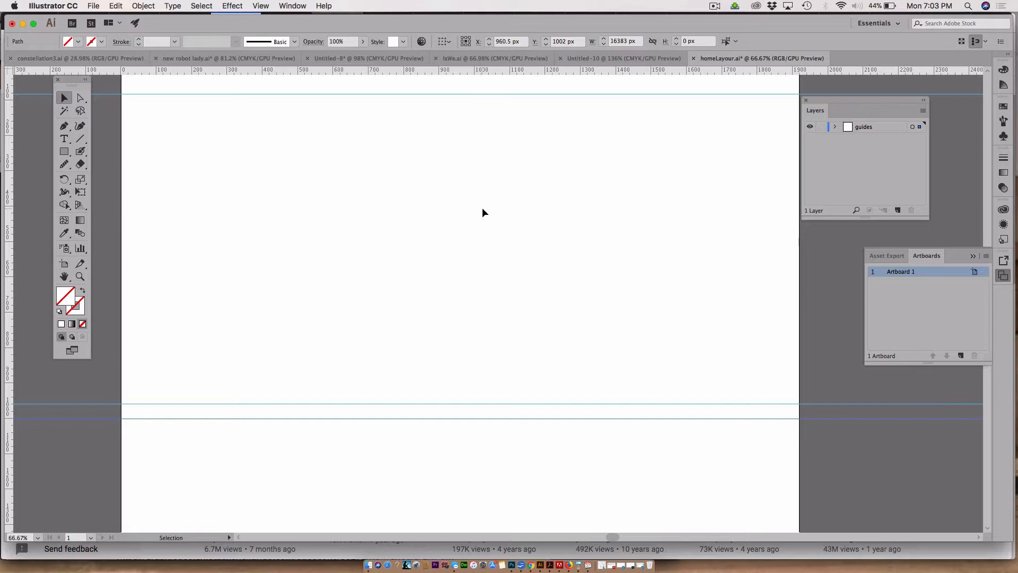
scroll(479, 202, "up", 1)
scroll(479, 207, "up", 3)
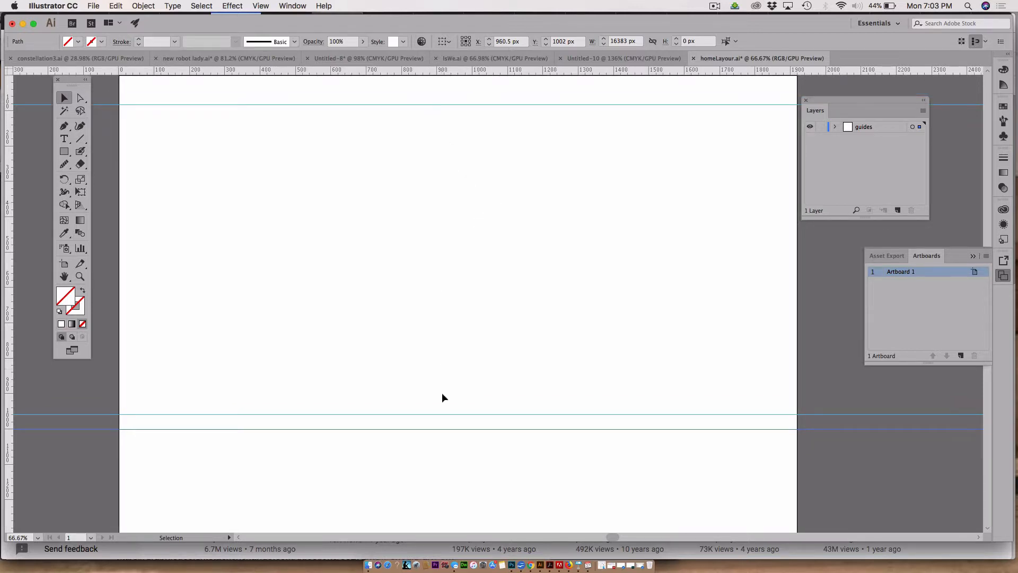
left_click(856, 468)
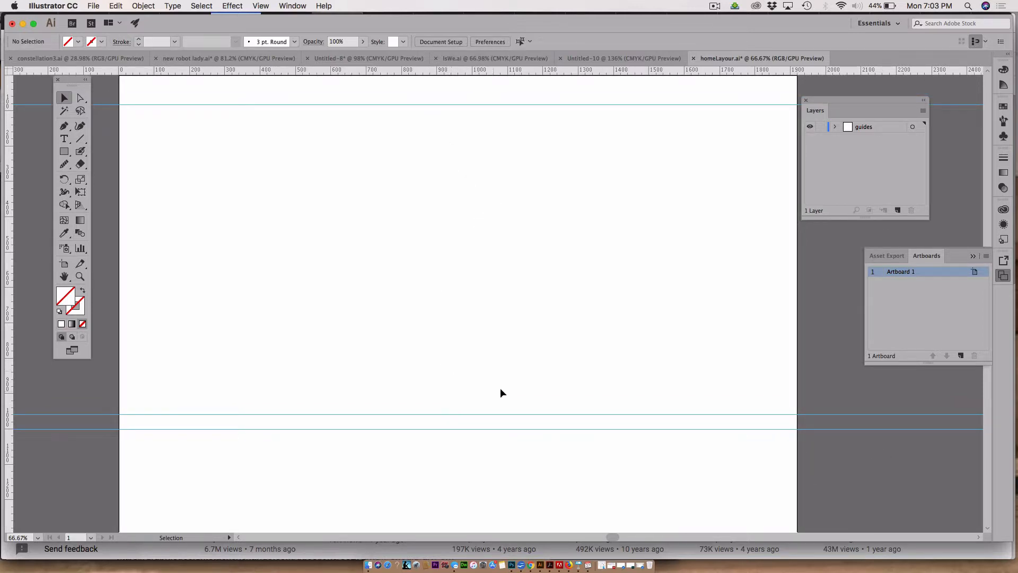
Step: Pan and scroll around the artboard to examine the placement of the guides
key("space")
left_click_drag(496, 334, 496, 354)
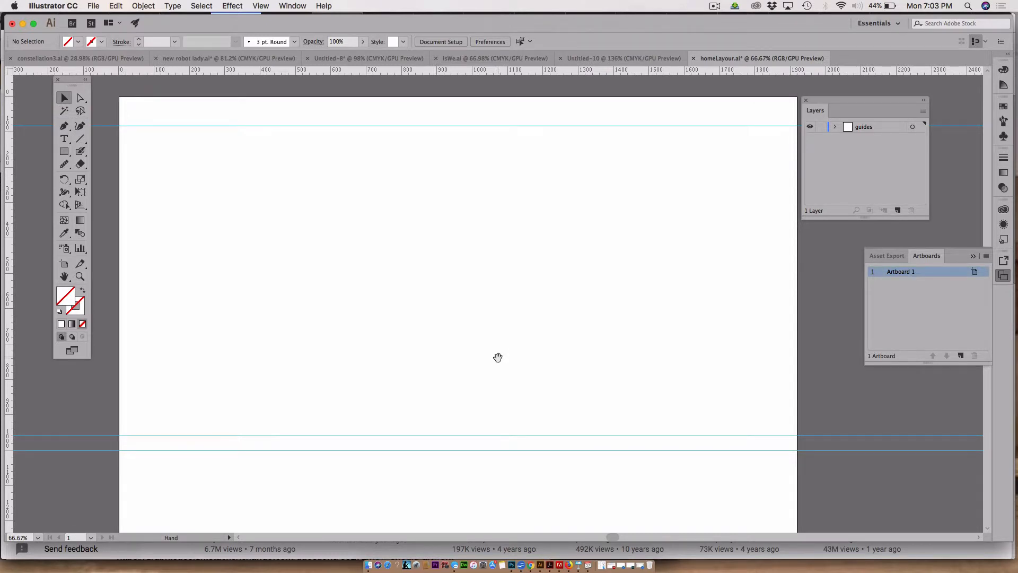
left_click_drag(521, 427, 525, 181)
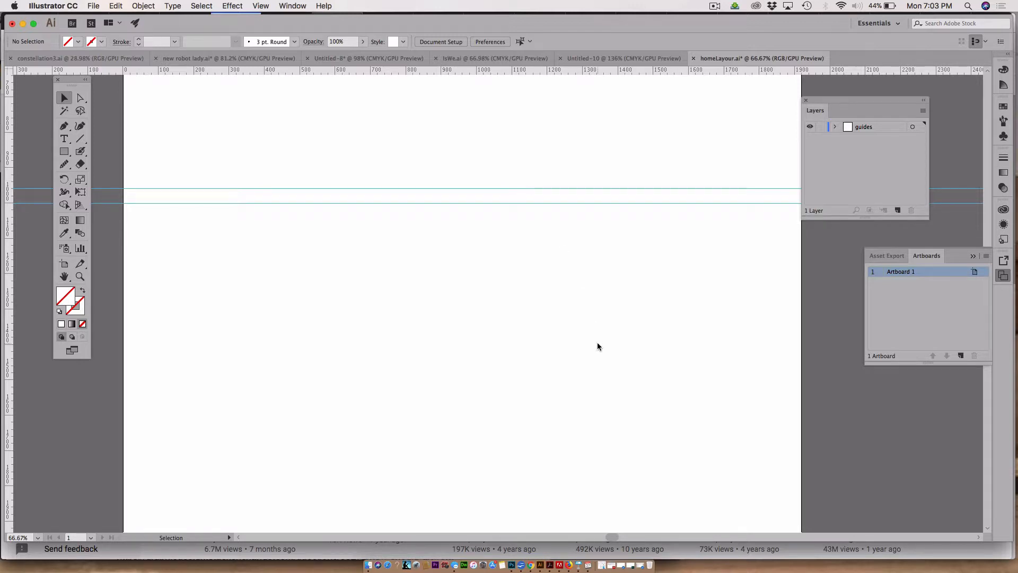
scroll(598, 346, "down", 3)
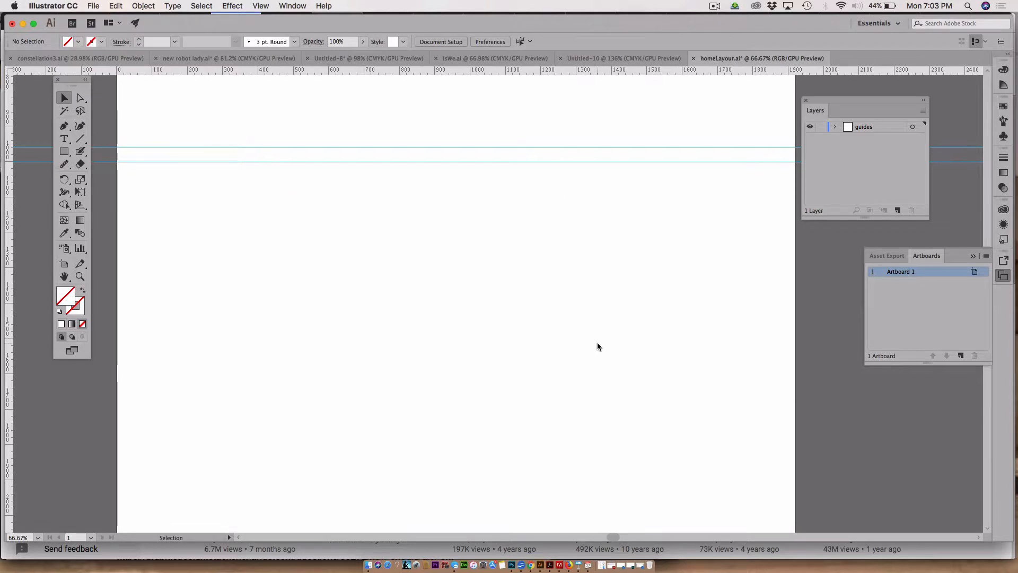
scroll(597, 346, "up", 10)
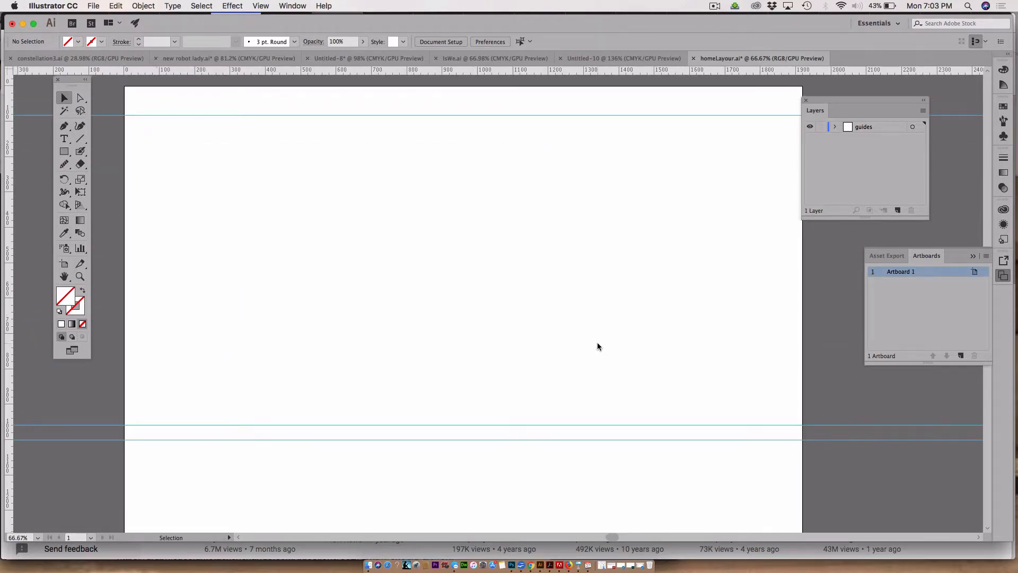
scroll(597, 346, "right", 2)
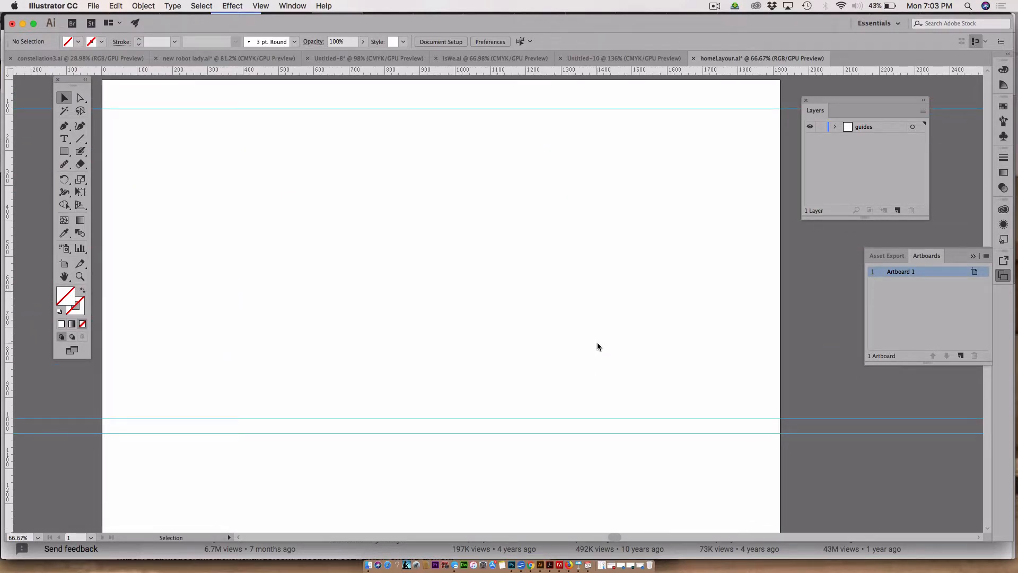
scroll(597, 346, "down", 5)
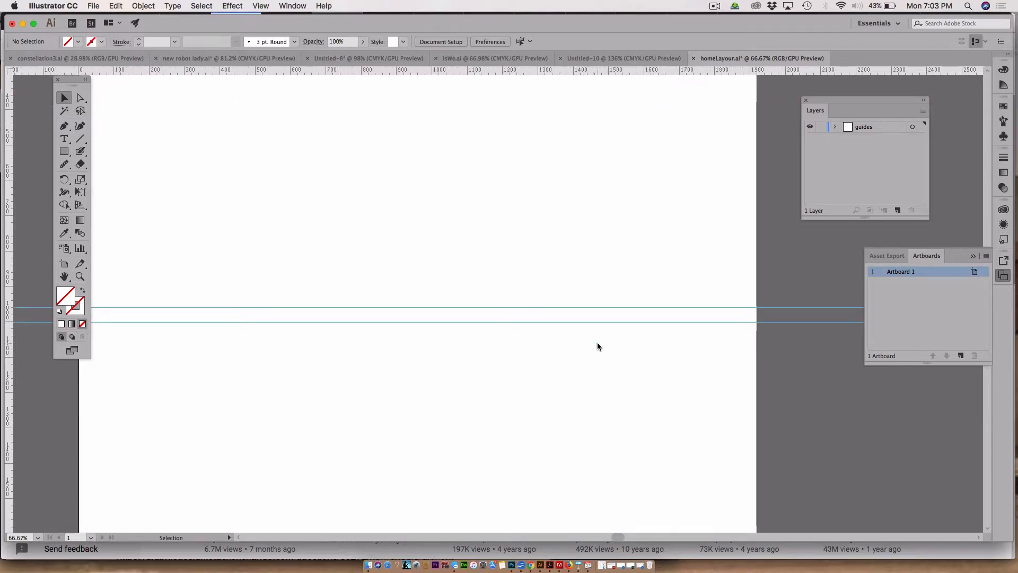
scroll(597, 346, "left", 3)
scroll(597, 345, "down", 2)
scroll(597, 345, "down", 2)
scroll(597, 346, "right", 2)
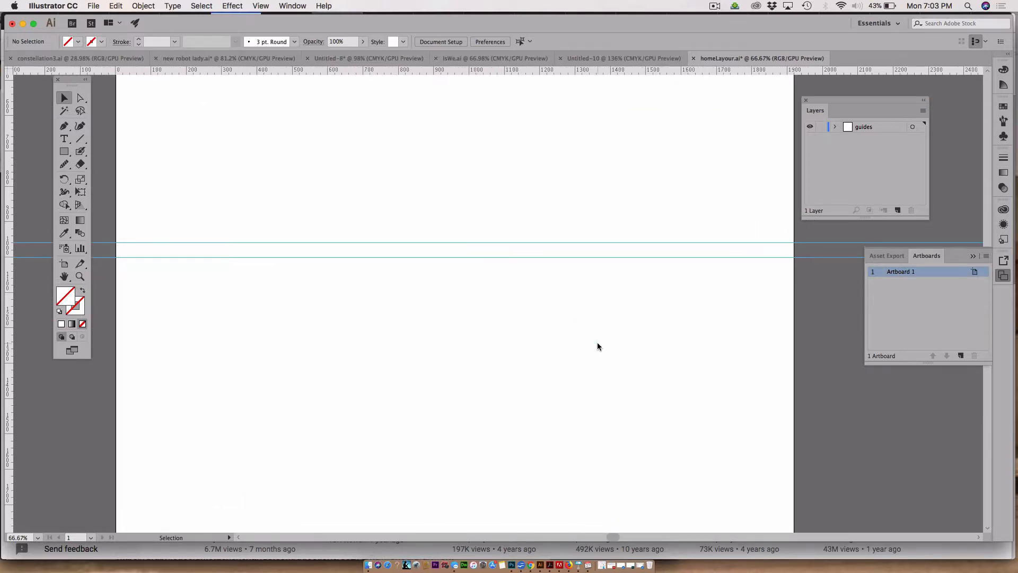
scroll(597, 345, "left", 1)
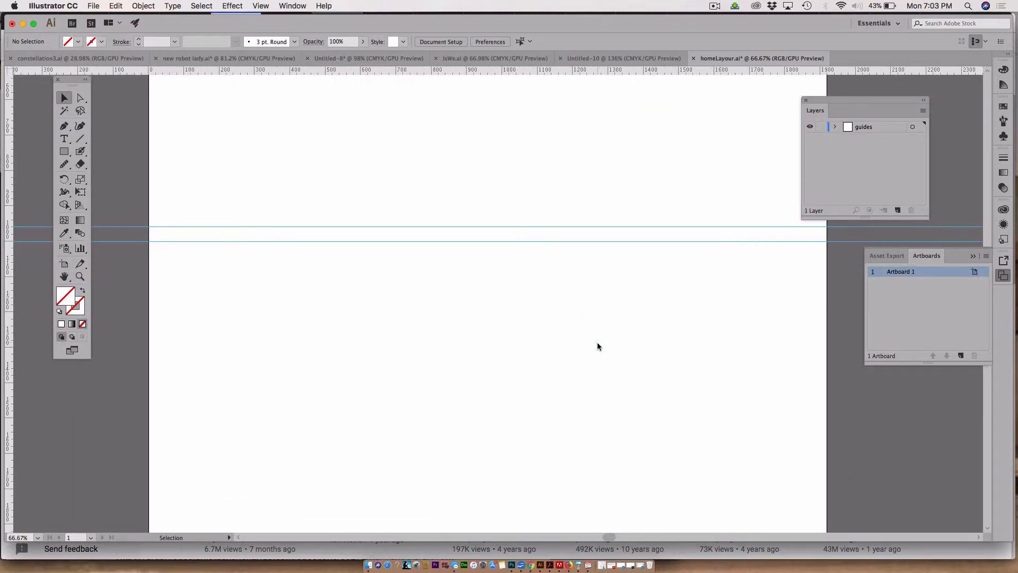
scroll(597, 345, "up", 1)
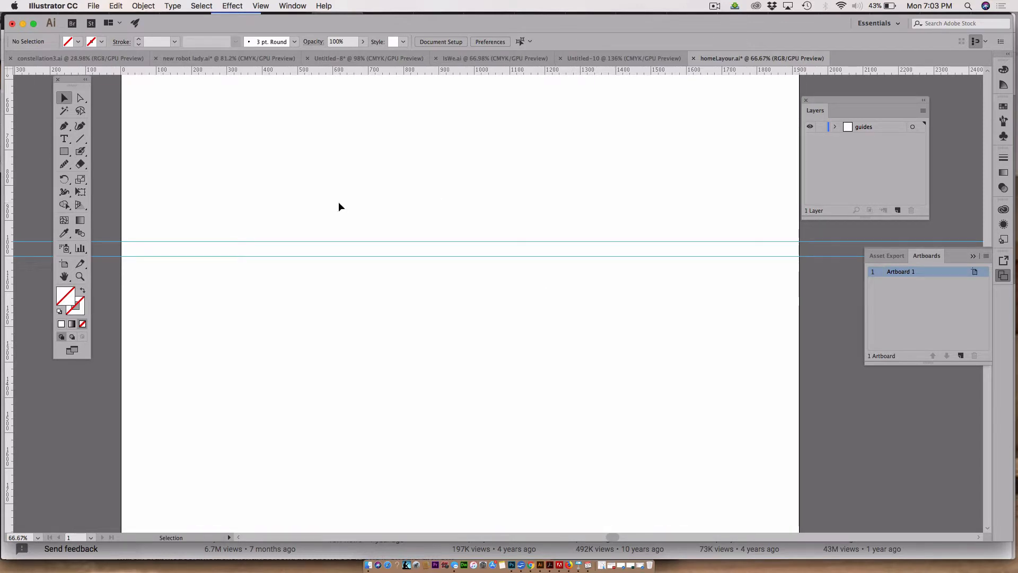
Step: Zoom in on the two lower guides and draw a square about 43 px by 43 px between them
key("z")
left_click_drag(229, 230, 269, 264)
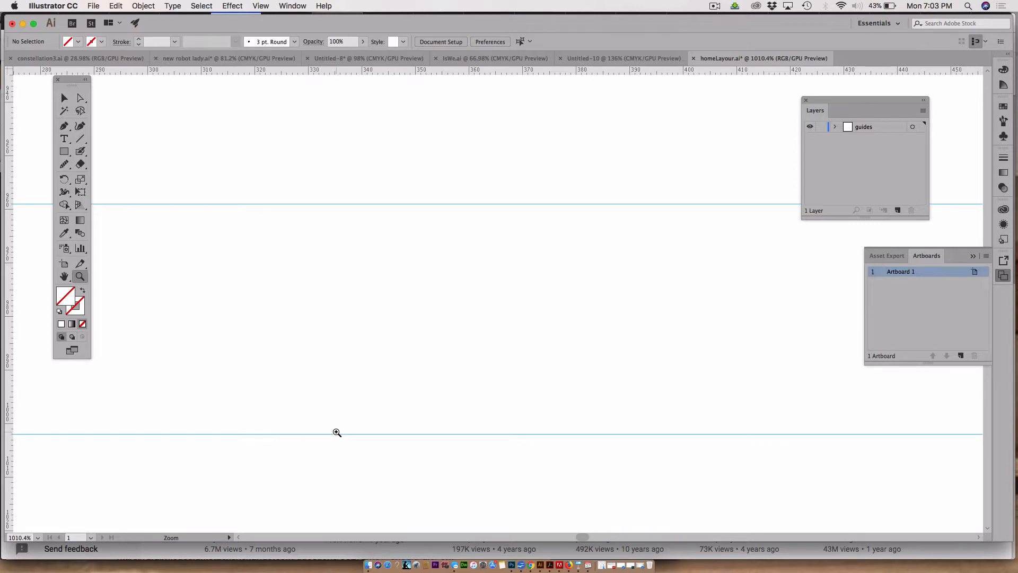
left_click(336, 433, "alt")
left_click(336, 433, "alt")
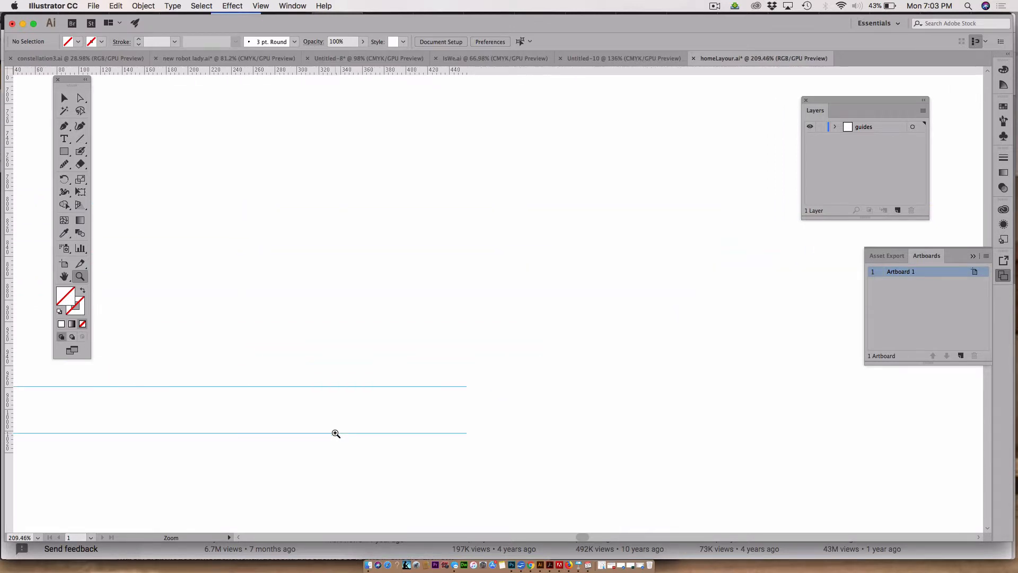
left_click(64, 151)
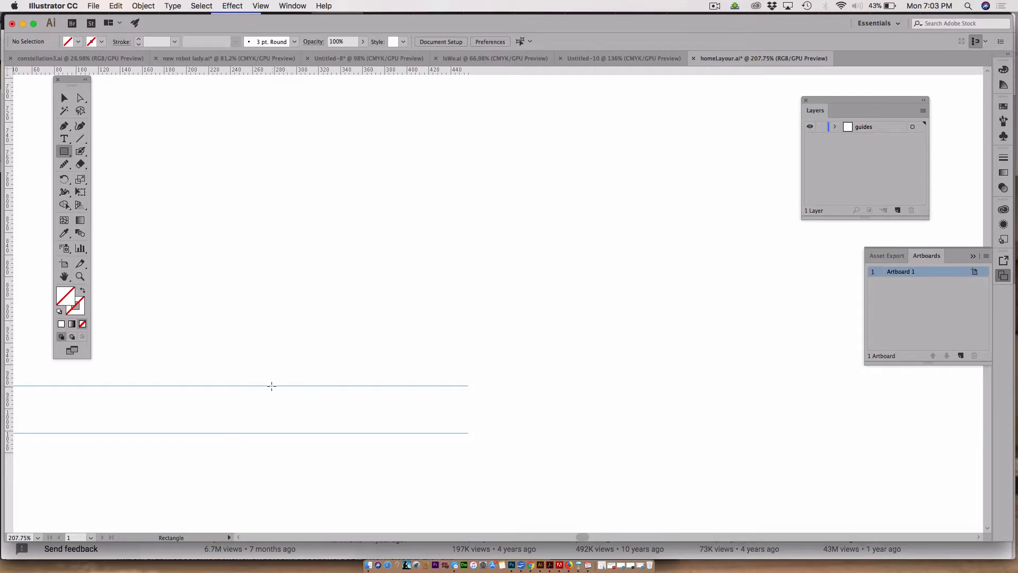
left_click_drag(269, 385, 316, 424)
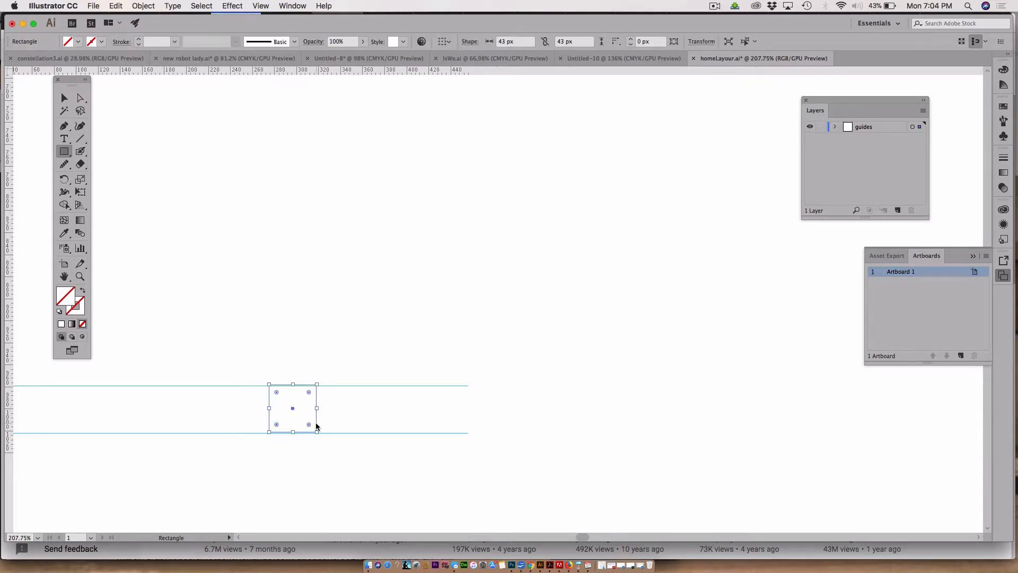
Step: Delete the square, set the fill color to purple, and draw a purple square about 43 px between the two lower guides
key("BackSpace")
double_click(72, 296)
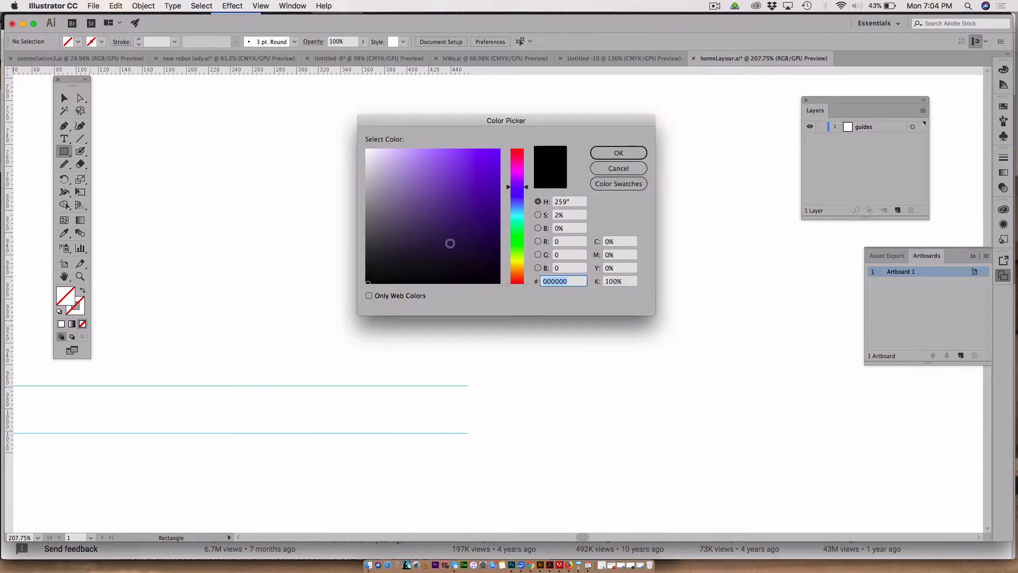
left_click(453, 187)
left_click(617, 155)
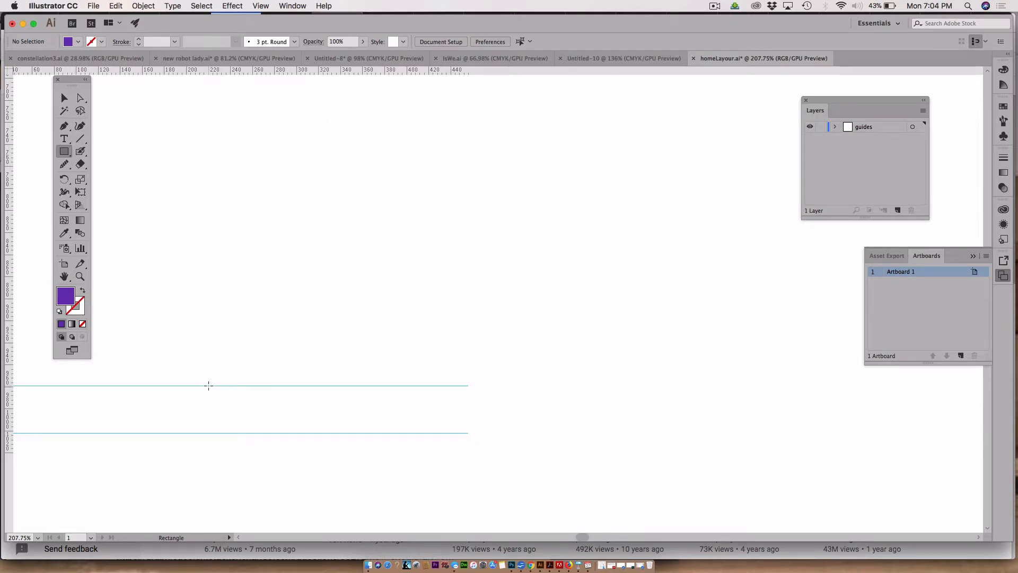
left_click_drag(209, 386, 256, 430)
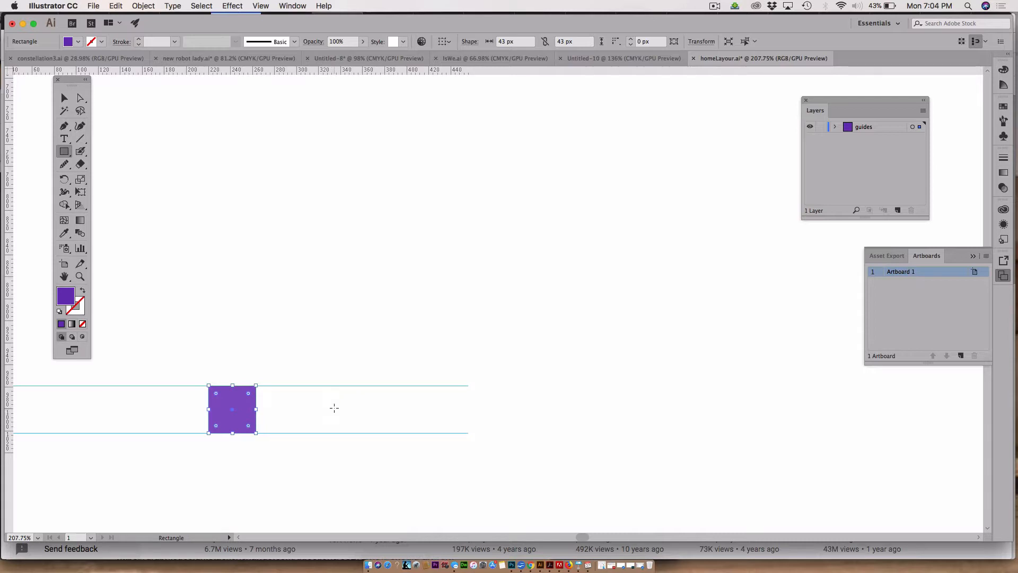
Step: Create a 50 px by 50 px square beside it by entering its exact size
left_click(334, 407)
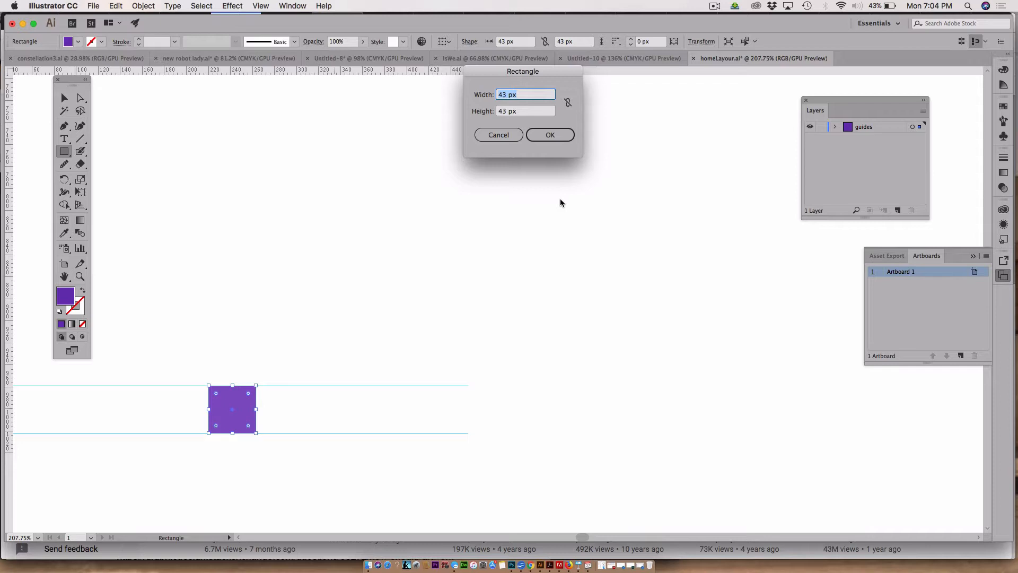
key("BackSpace")
type("50")
key("Tab")
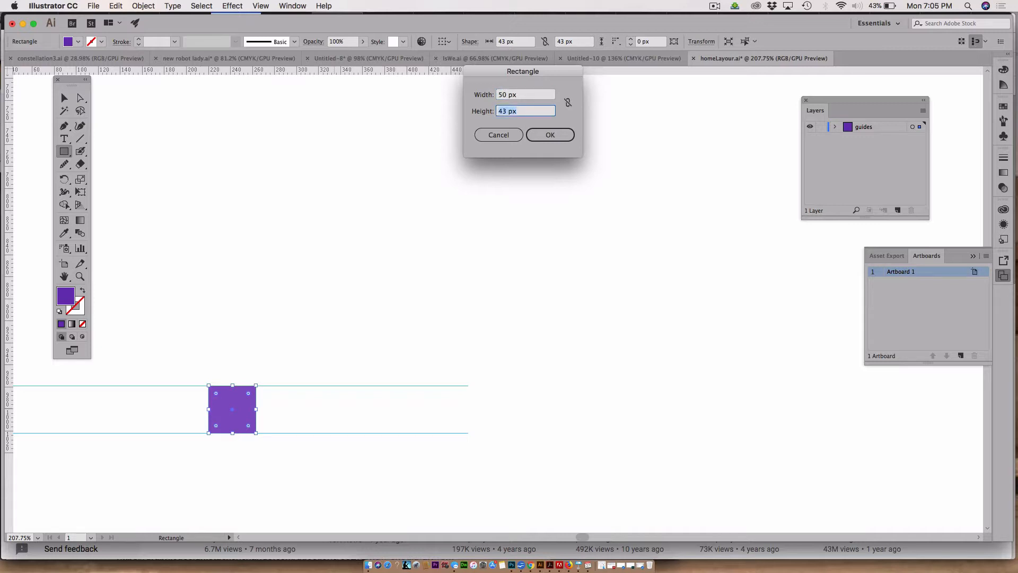
type("50")
key("Return")
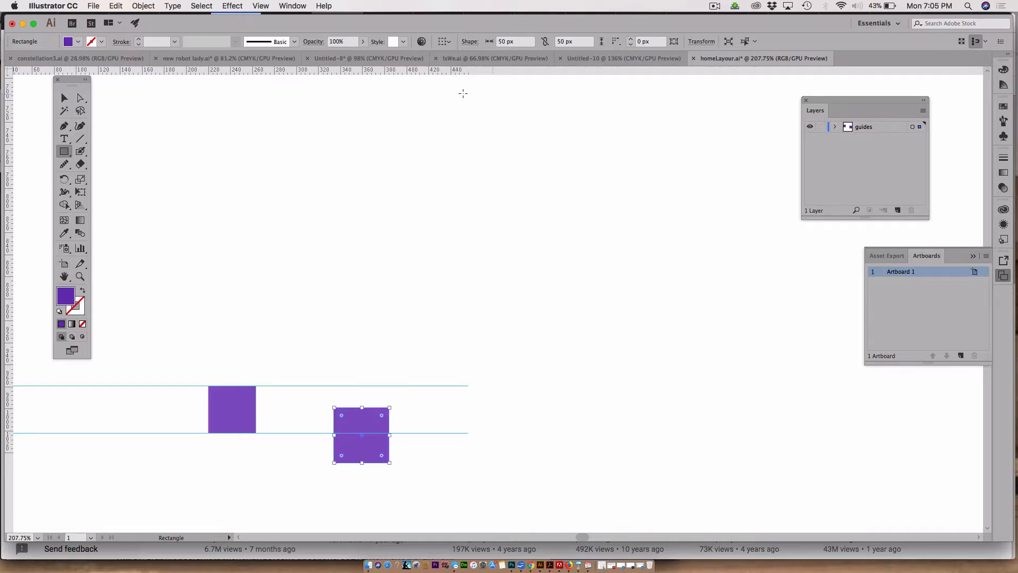
Step: Delete the hand-drawn purple square and move the 50 px square slightly upward
left_click(64, 98)
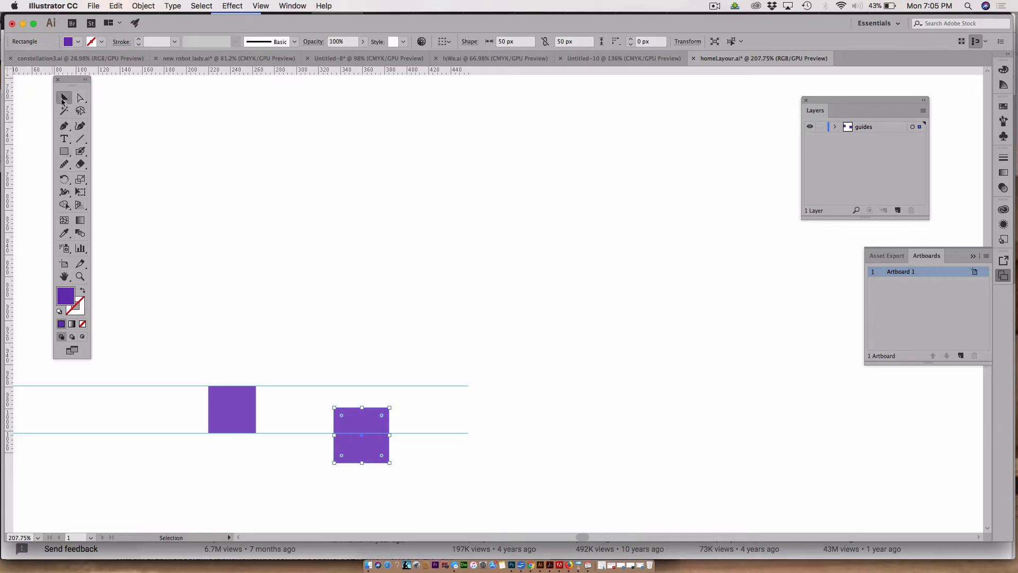
left_click(223, 407)
key("BackSpace")
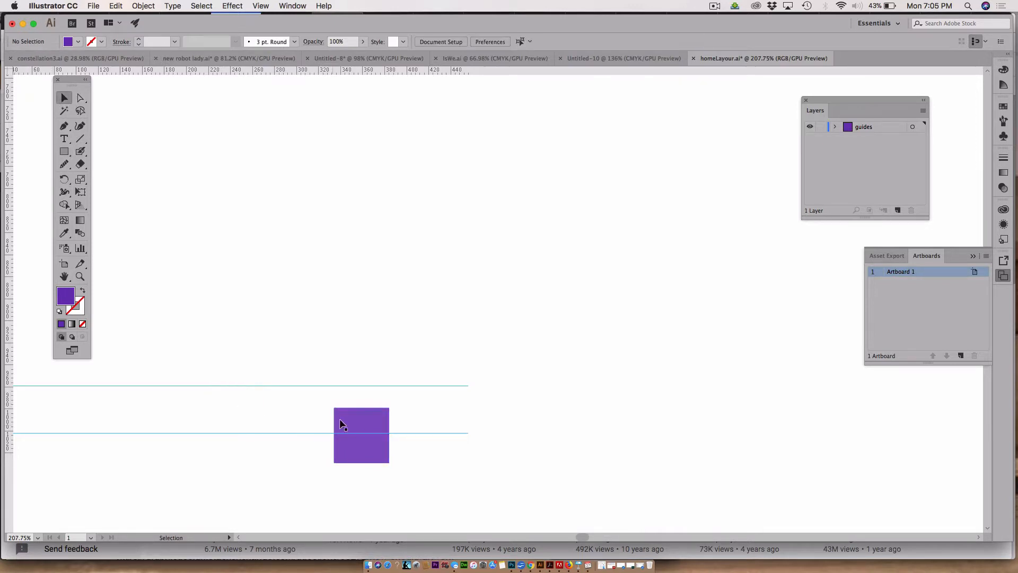
left_click_drag(340, 415, 335, 403)
Step: Create another 50 px by 50 px square and place it at the artboard's top-left corner
scroll(463, 410, "down", 3)
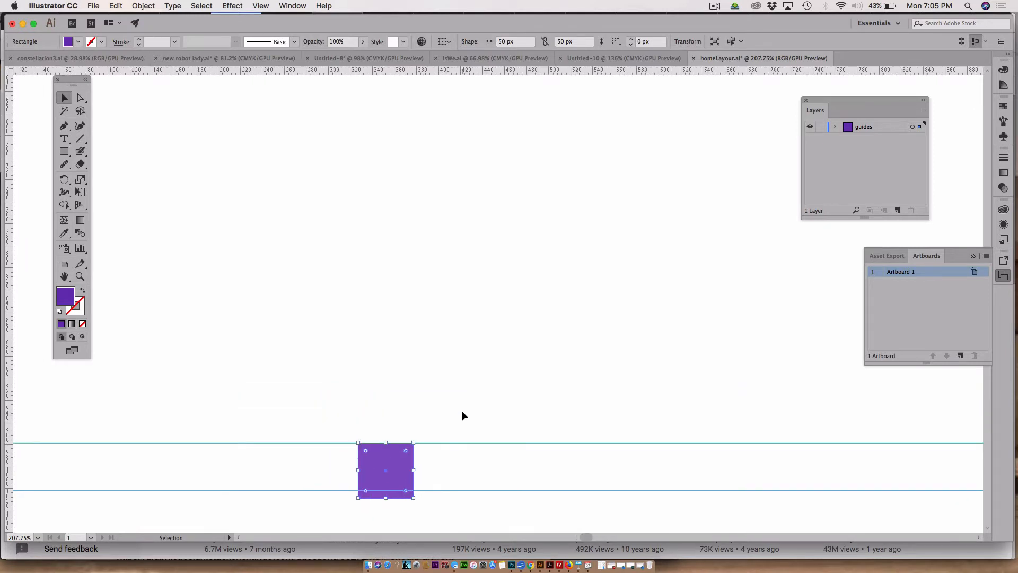
scroll(463, 416, "down", 4)
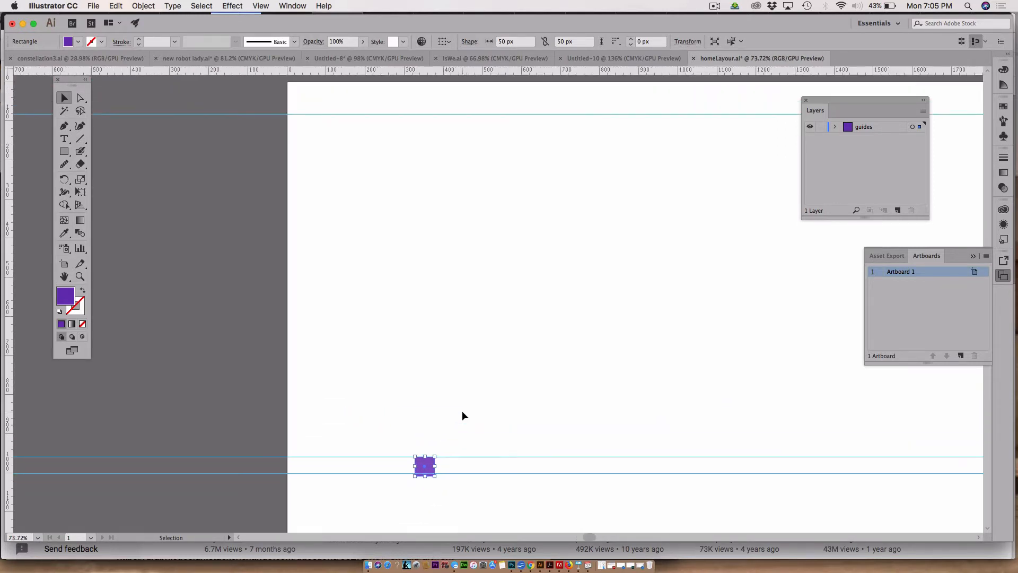
scroll(463, 416, "down", 1)
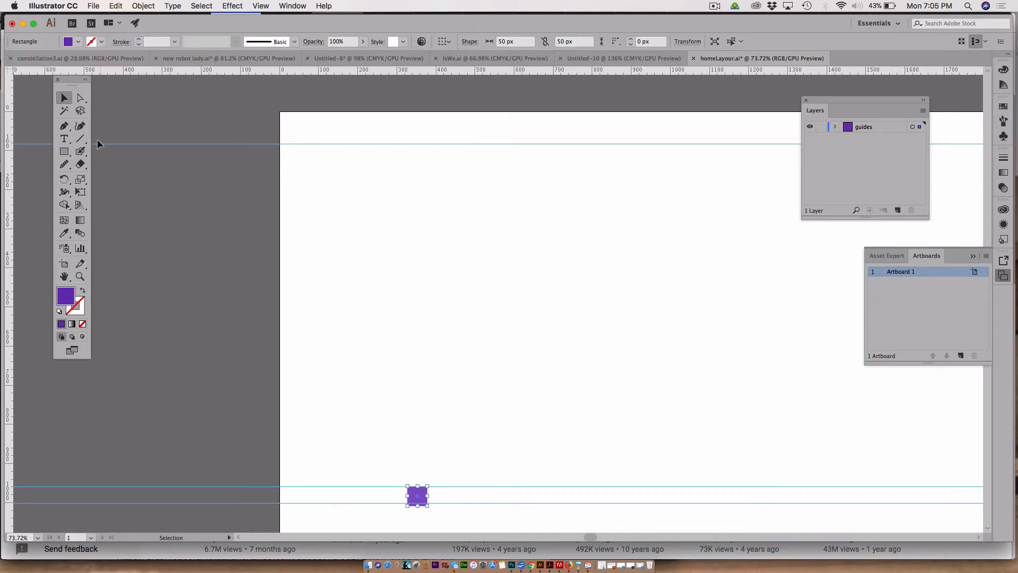
left_click(64, 151)
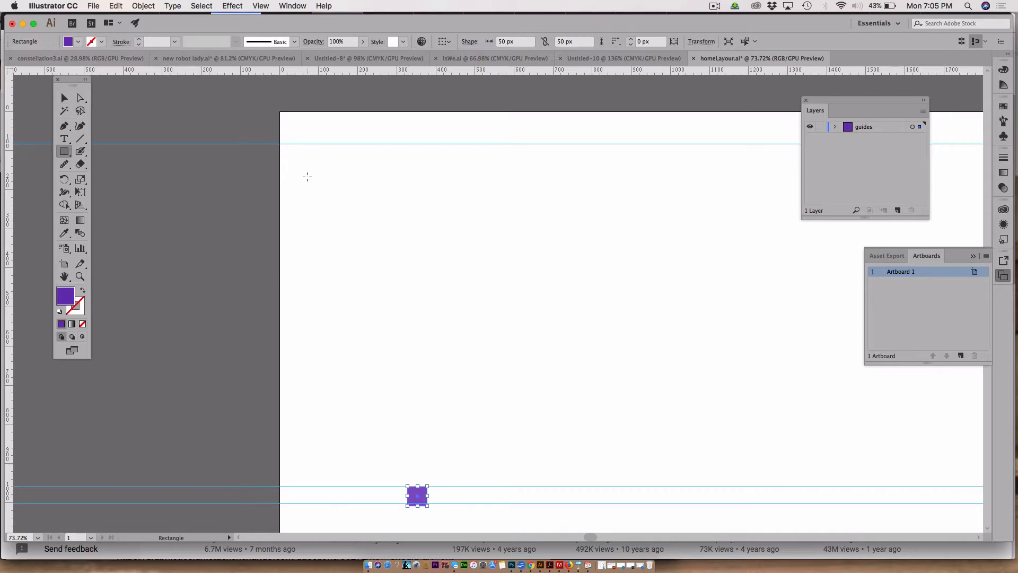
left_click(362, 217)
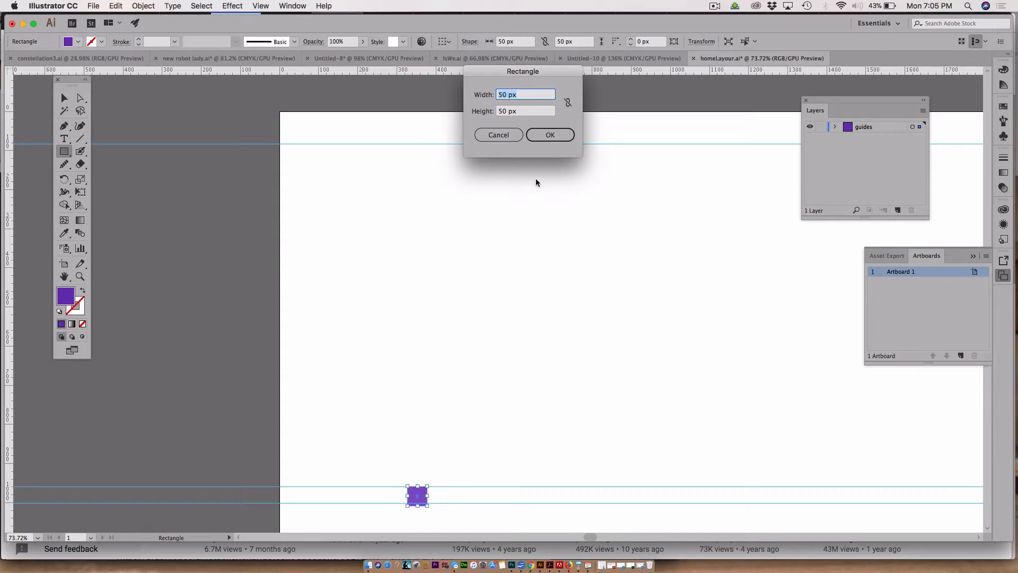
left_click(550, 135)
key("v")
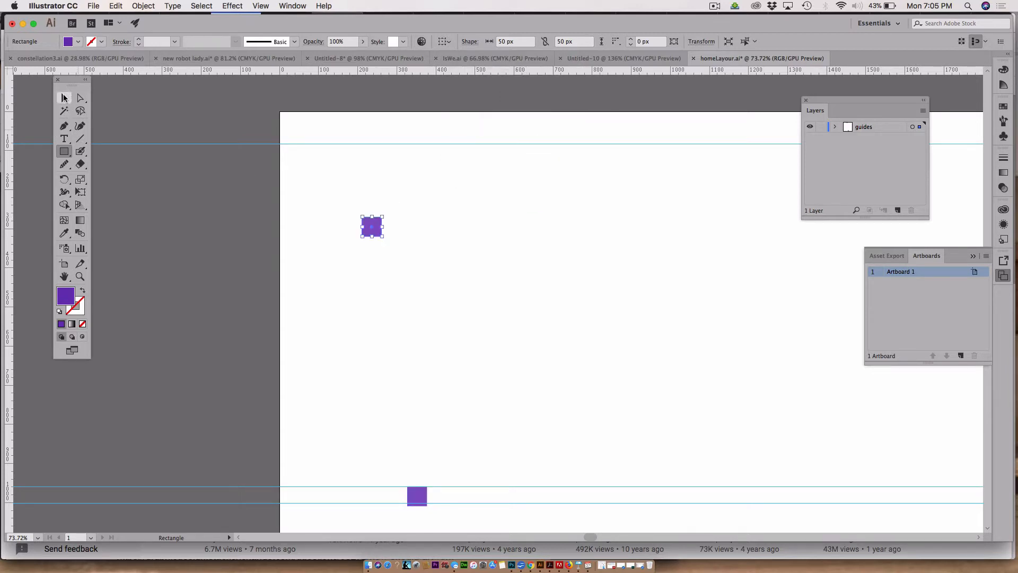
left_click_drag(372, 221, 323, 118)
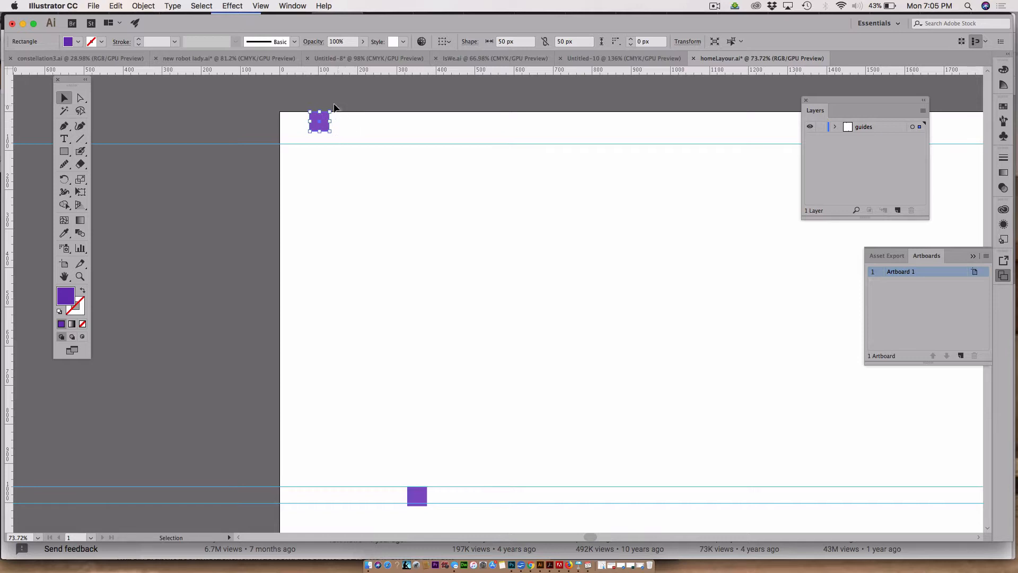
Step: Draw a square about 83 px next to it along the artboard's top edge
left_click(66, 152)
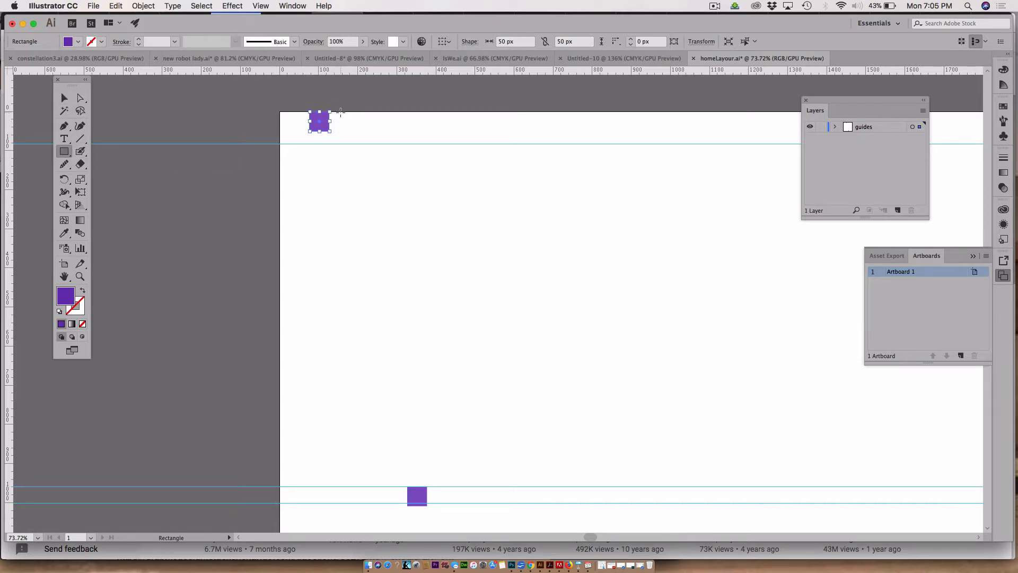
left_click_drag(341, 111, 373, 144)
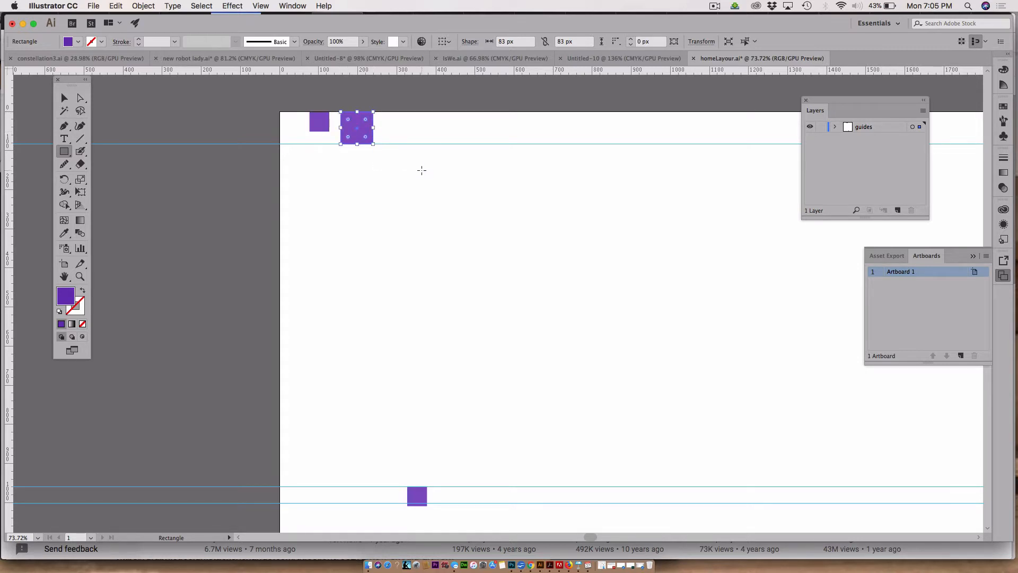
left_click(411, 185)
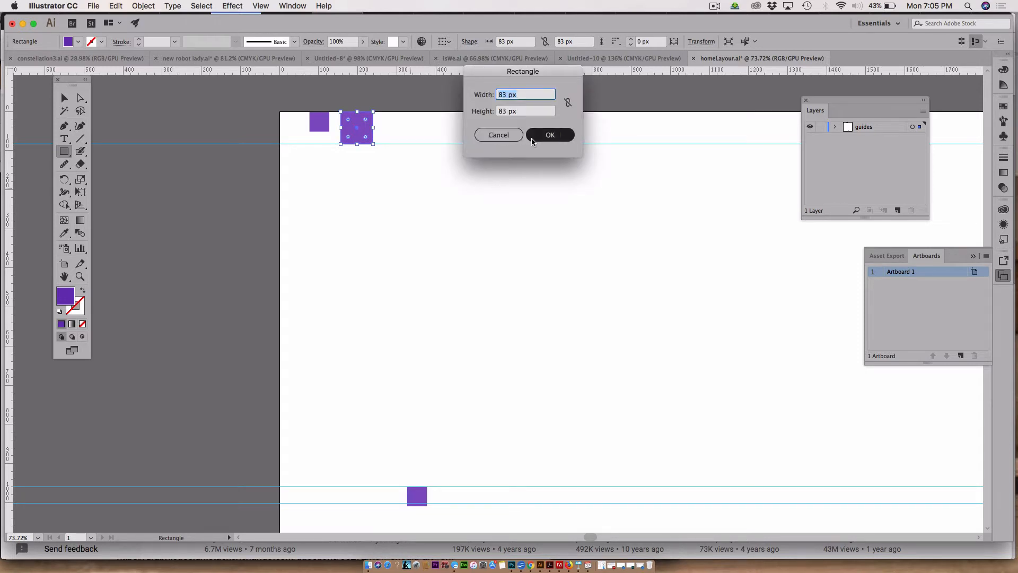
left_click(502, 135)
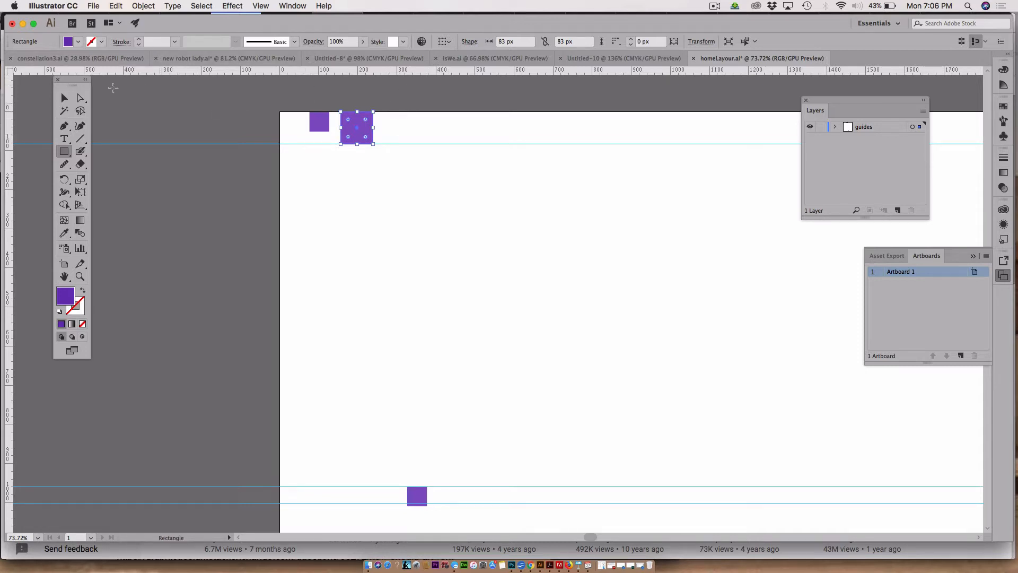
Step: Select and delete both top squares together with the top horizontal guide
left_click(65, 99)
left_click_drag(281, 128, 430, 190)
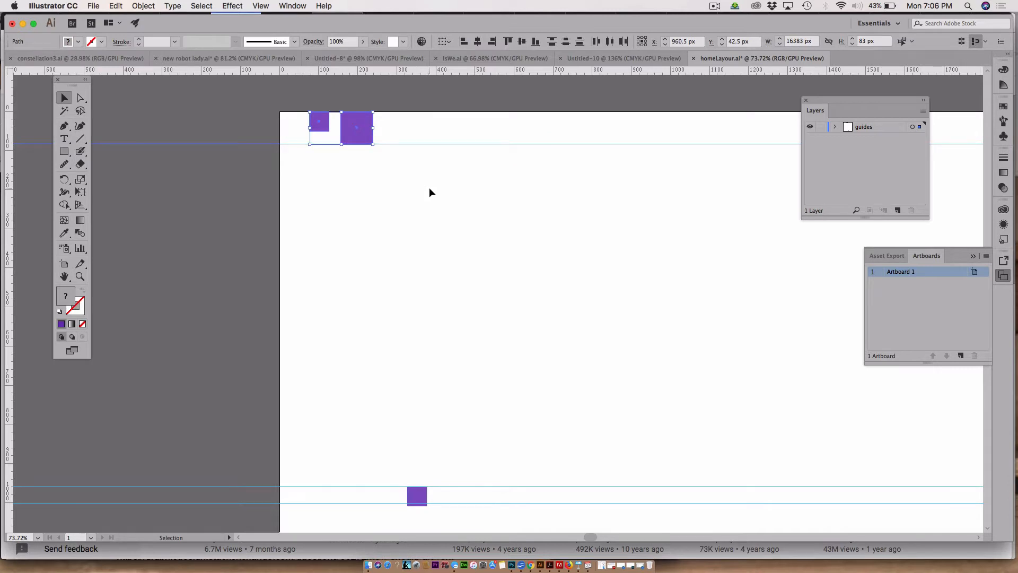
key("Delete")
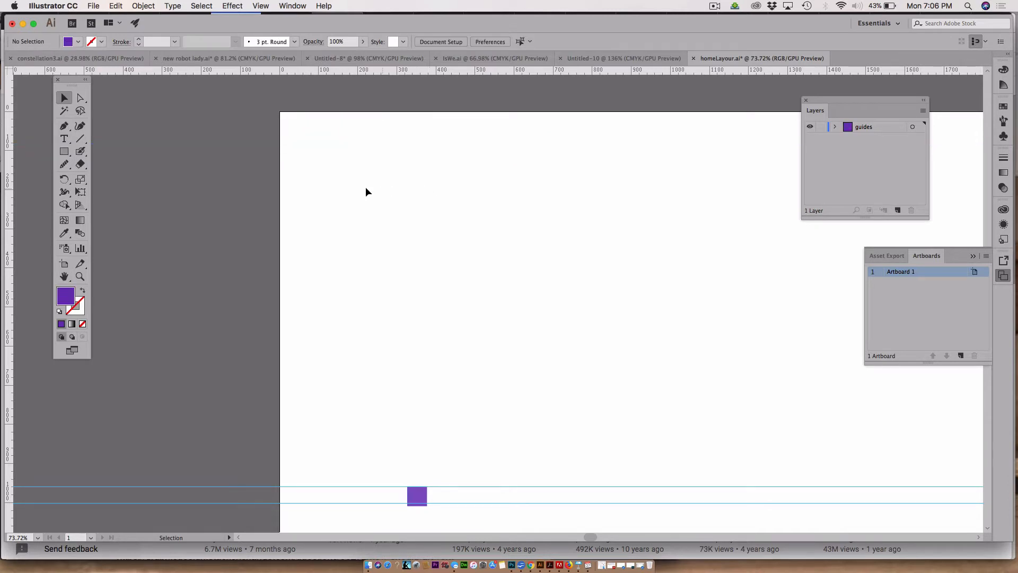
Step: Create an 86 px by 86 px square near the artboard's top-left corner
left_click(64, 151)
left_click(312, 136)
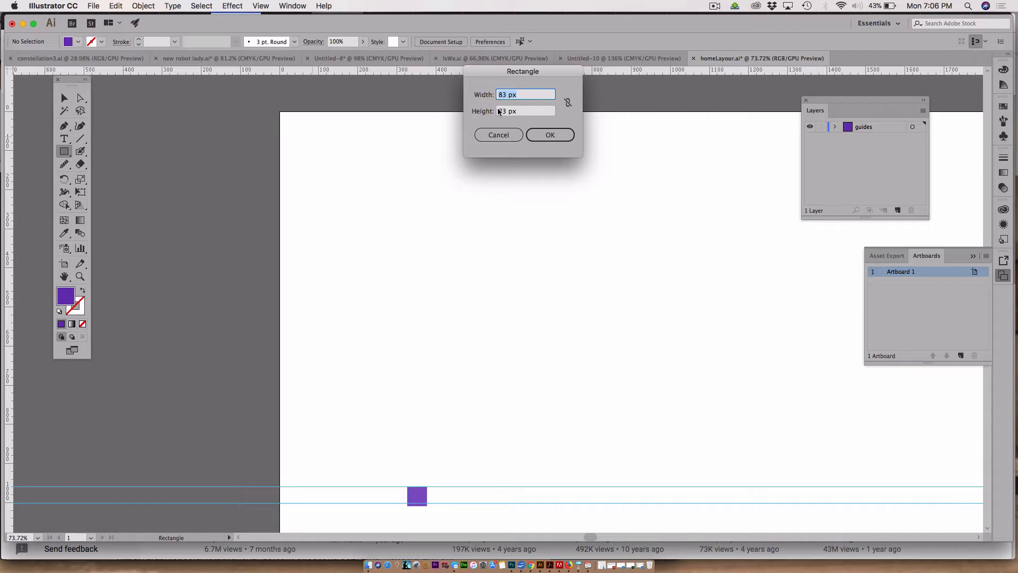
type("8686")
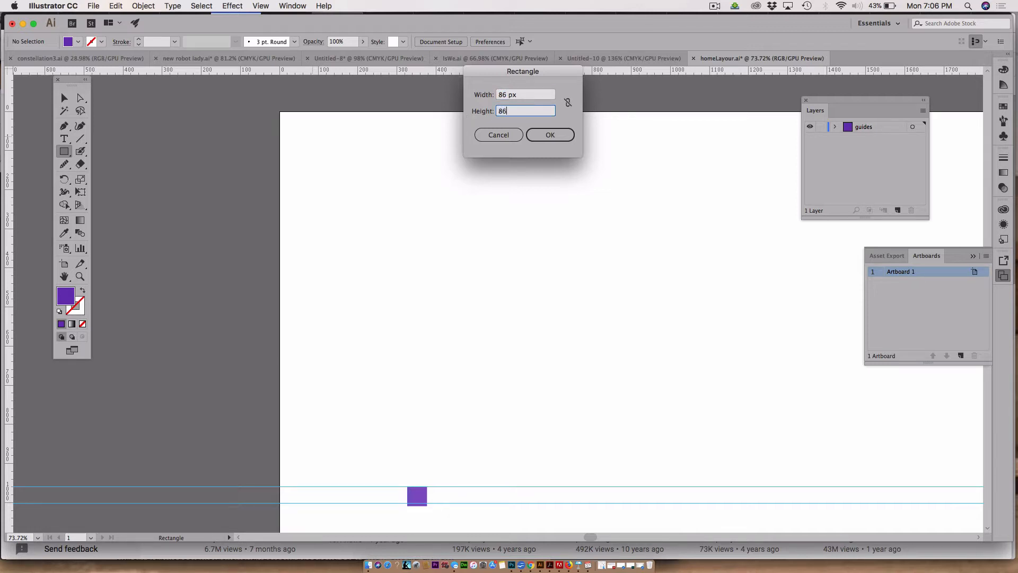
left_click(530, 132)
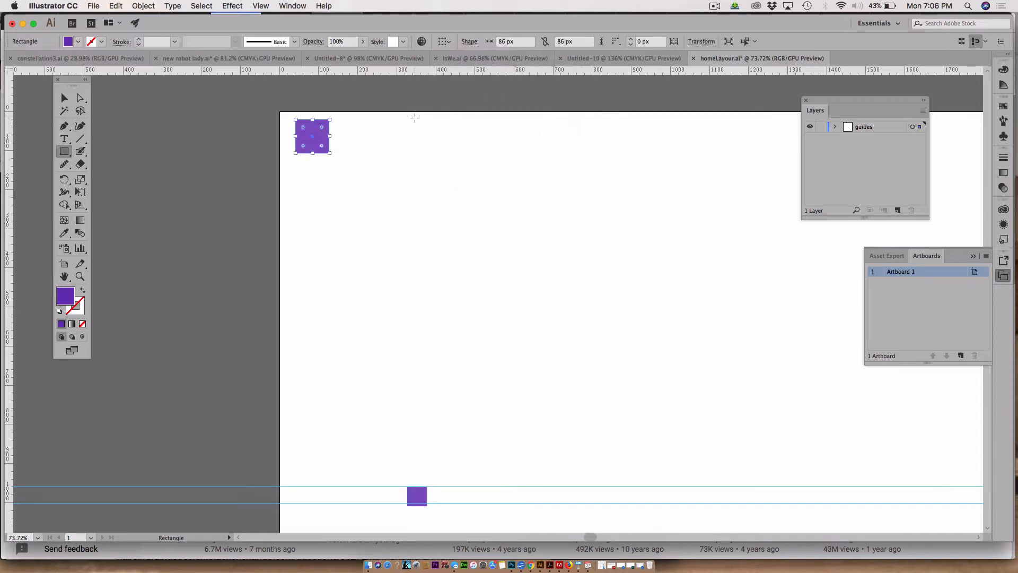
Step: Align the 86 px square to the artboard's top edge, pull a horizontal guide to about 87 px along its bottom, and delete the square
left_click(64, 97)
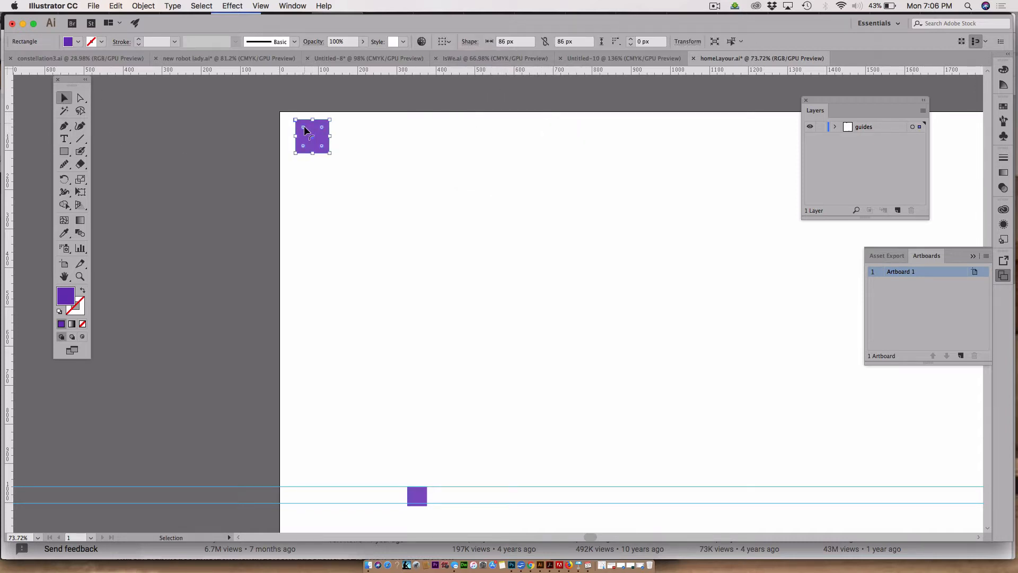
left_click_drag(308, 132, 308, 123)
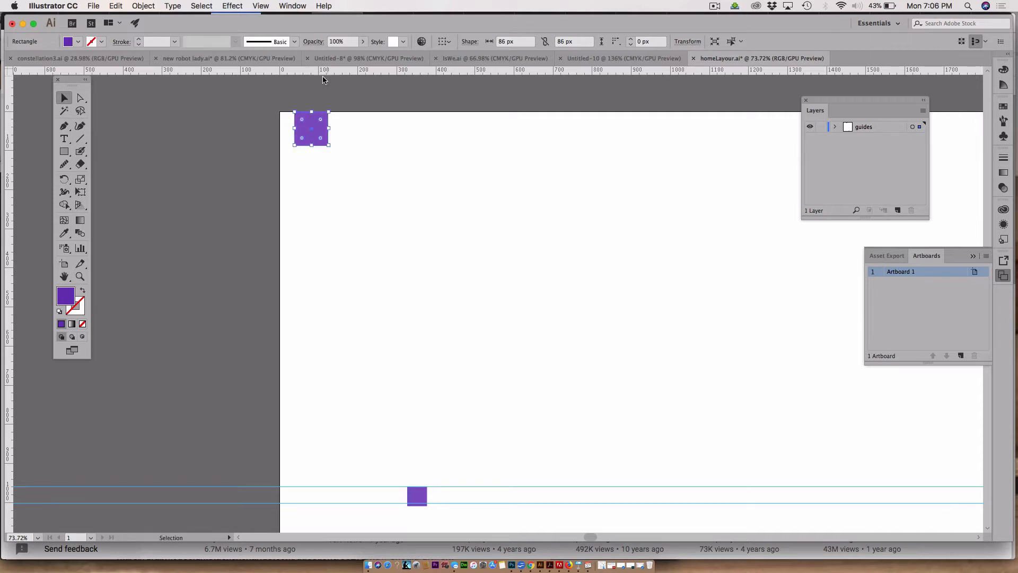
left_click_drag(318, 75, 332, 145)
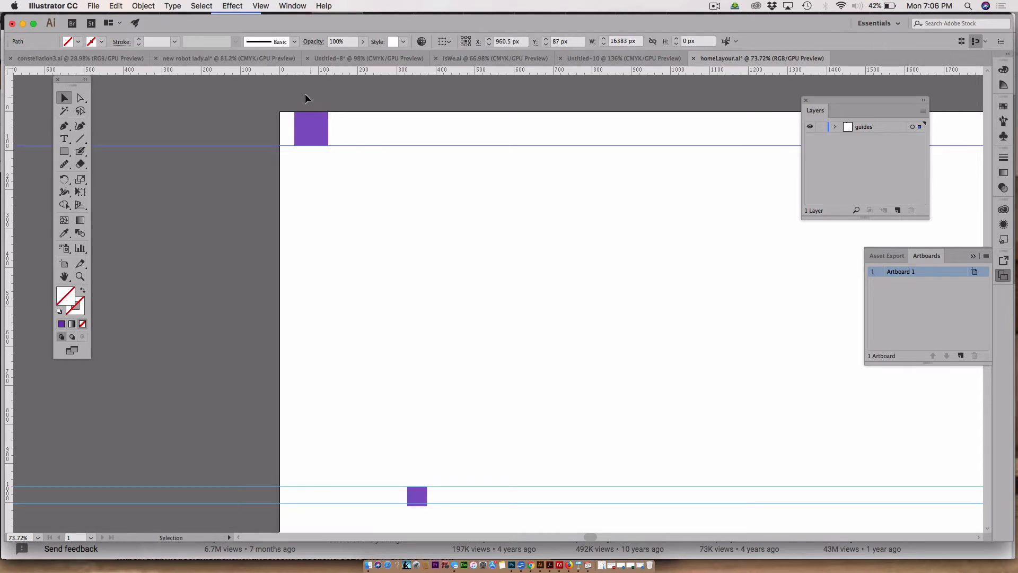
left_click(299, 140)
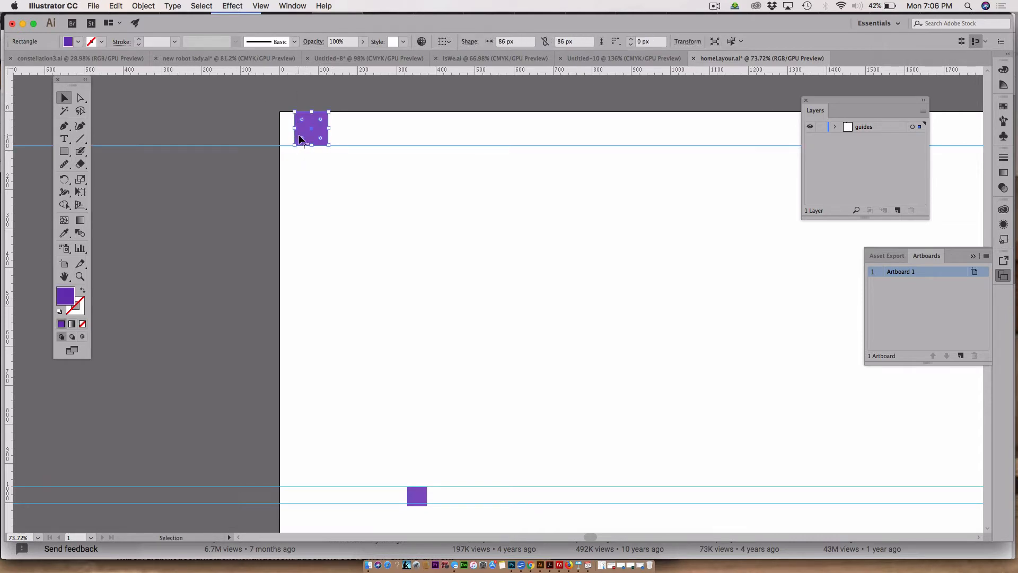
key("Delete")
Step: Measure a temporary rectangle about 791 by 872 px between the top and lower guides in the Info panel, then delete it
left_click_drag(418, 497, 631, 488)
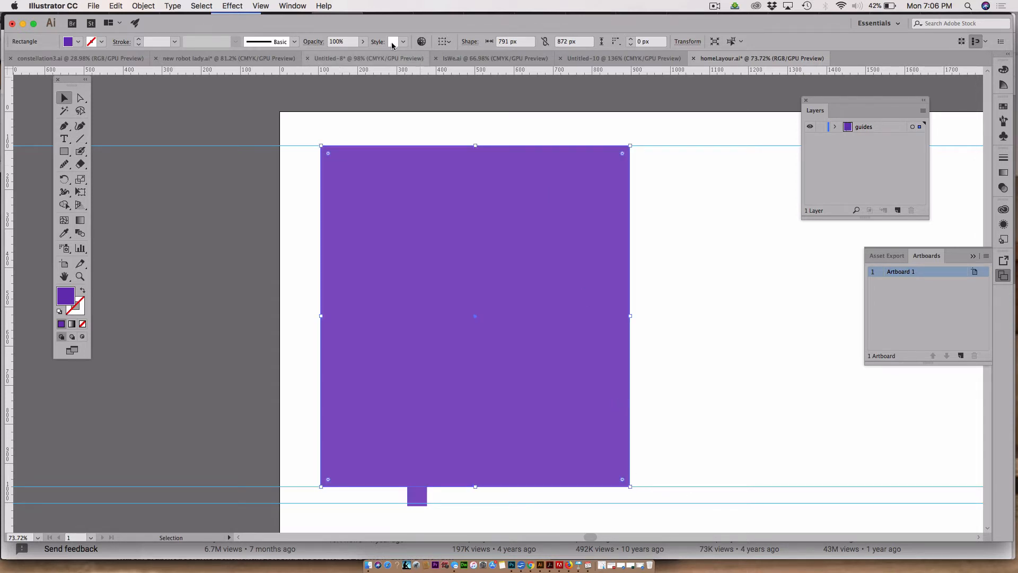
left_click(293, 6)
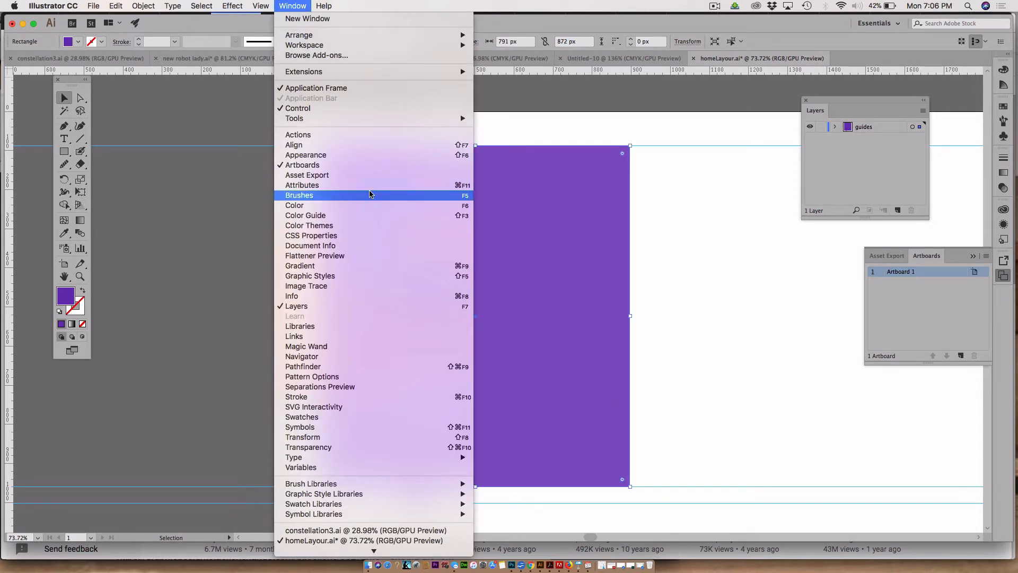
left_click(345, 296)
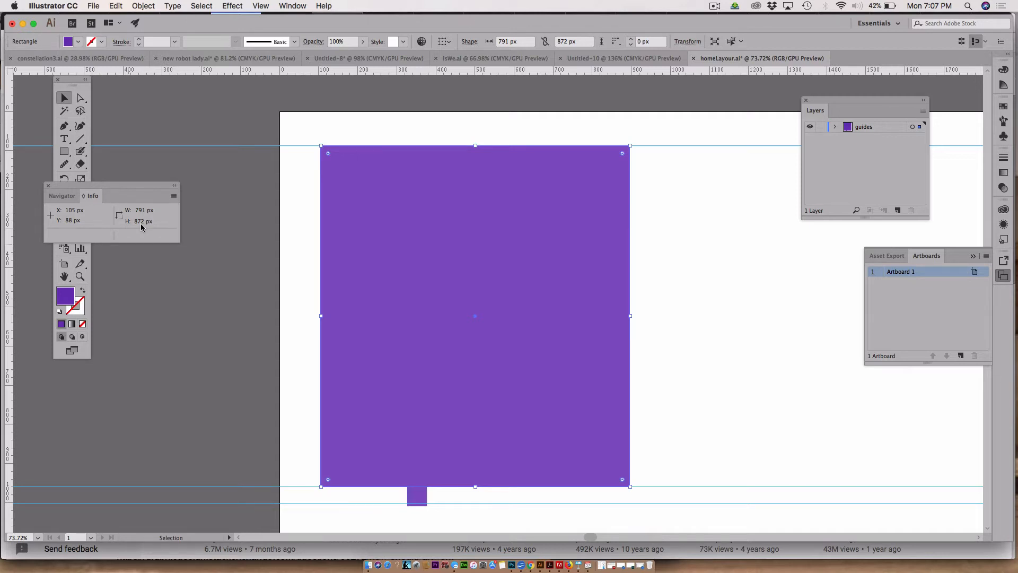
key("Delete")
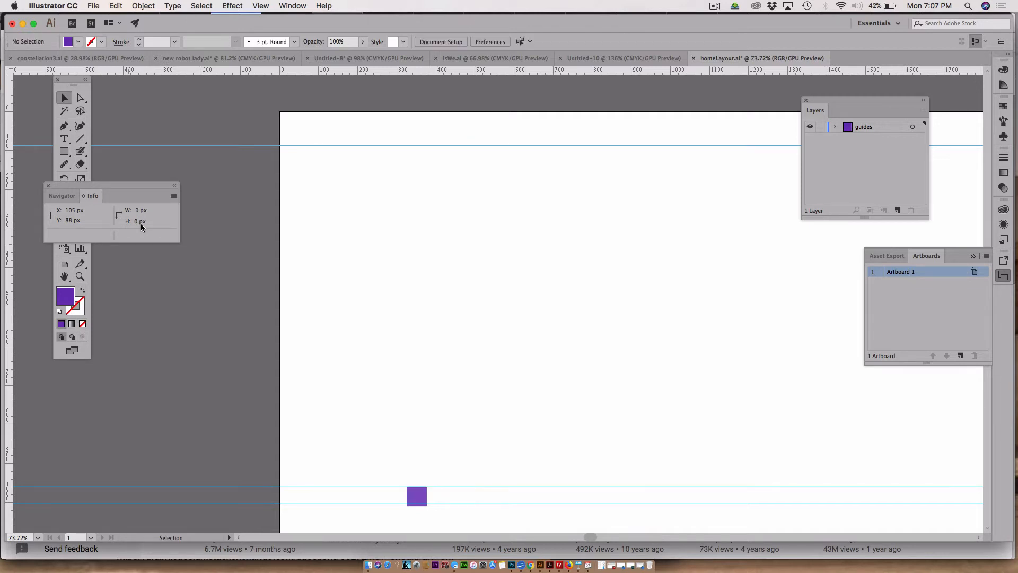
Step: Select the lowest guide and nudge it down to about 1008 px
left_click(62, 97)
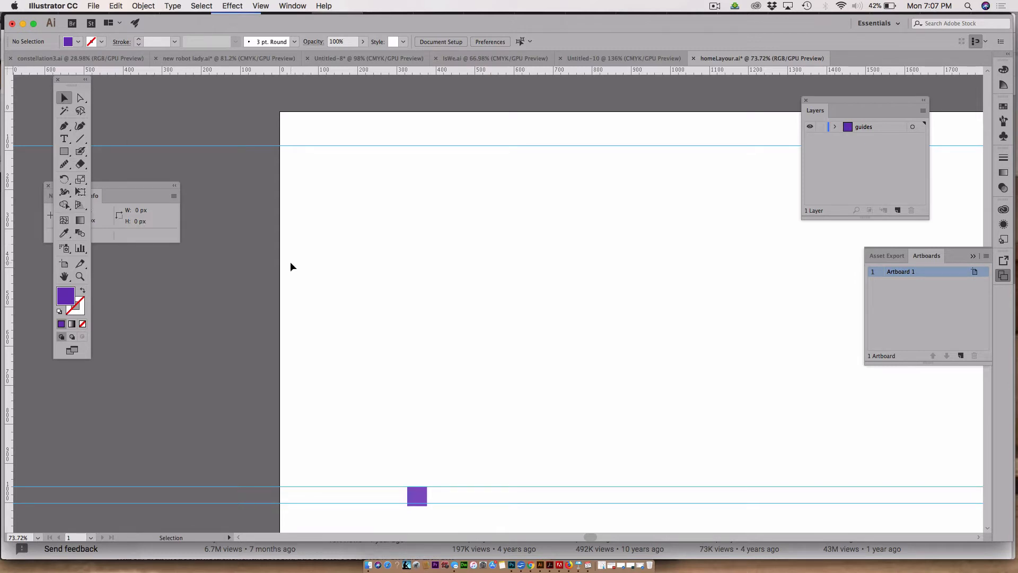
left_click(433, 502)
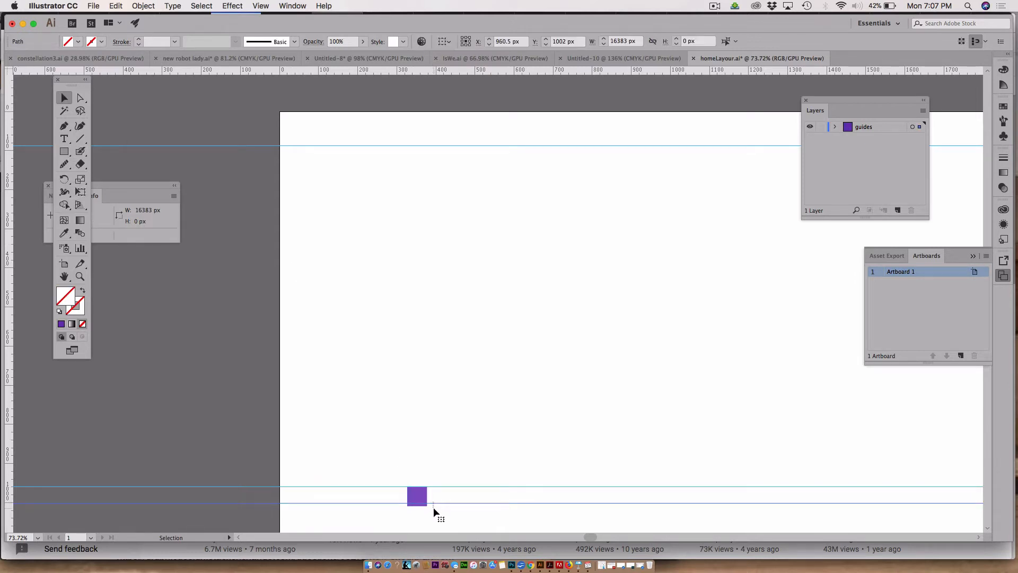
key("Down")
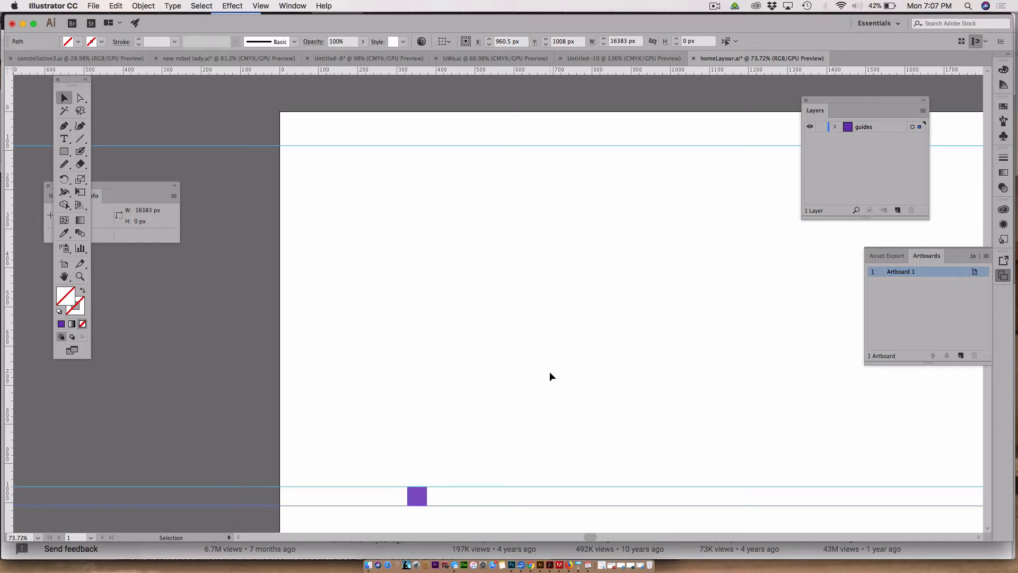
Step: Delete the small purple square sitting on the lower guides
left_click(484, 438)
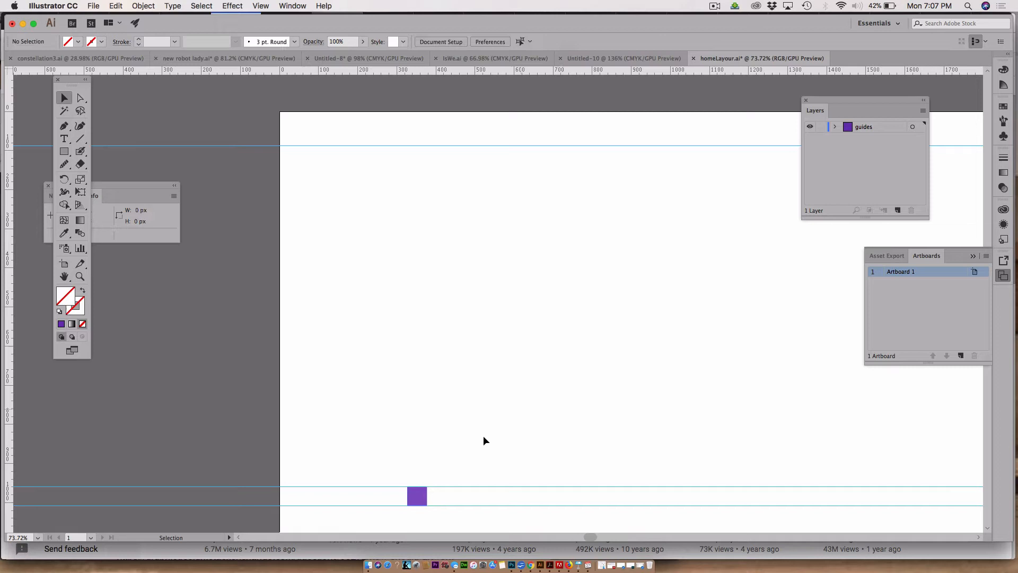
left_click(419, 498)
key("Delete")
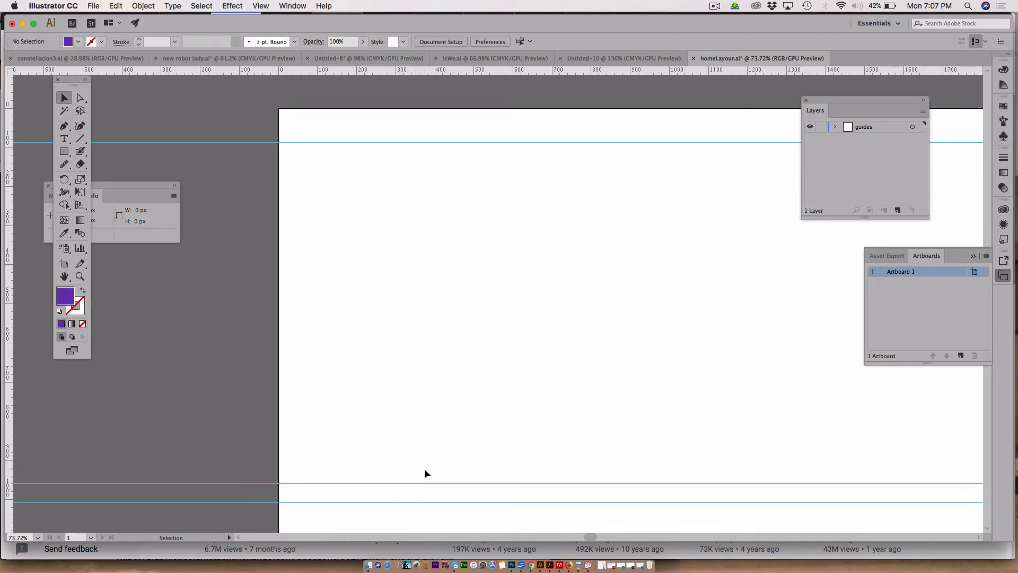
Step: Save the document
scroll(425, 469, "down", 5)
scroll(424, 469, "right", 3)
scroll(424, 468, "down", 5)
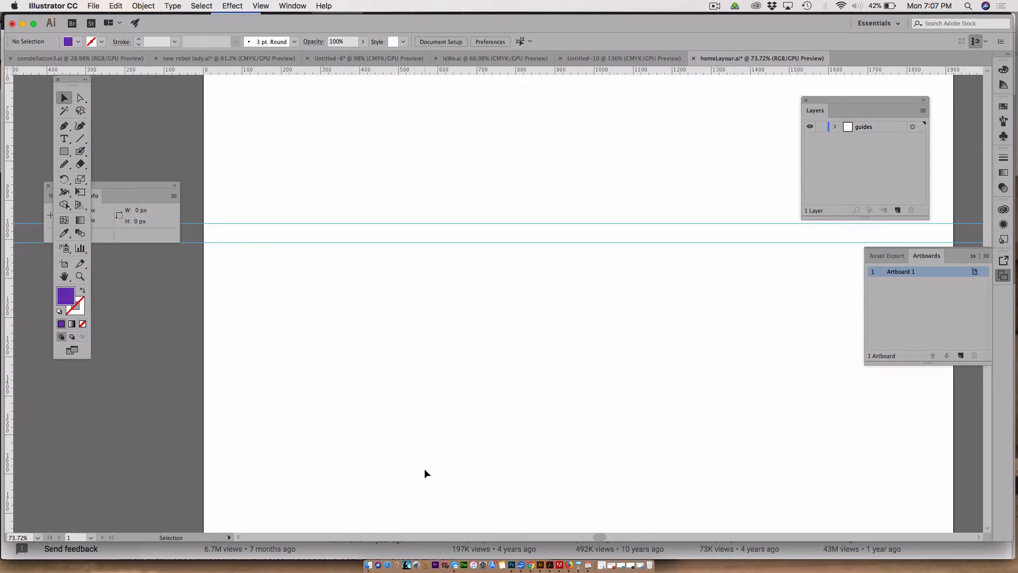
key("a")
key("super+s")
Step: Draw a 191 px square below the guides near the artboard's left edge
key("m")
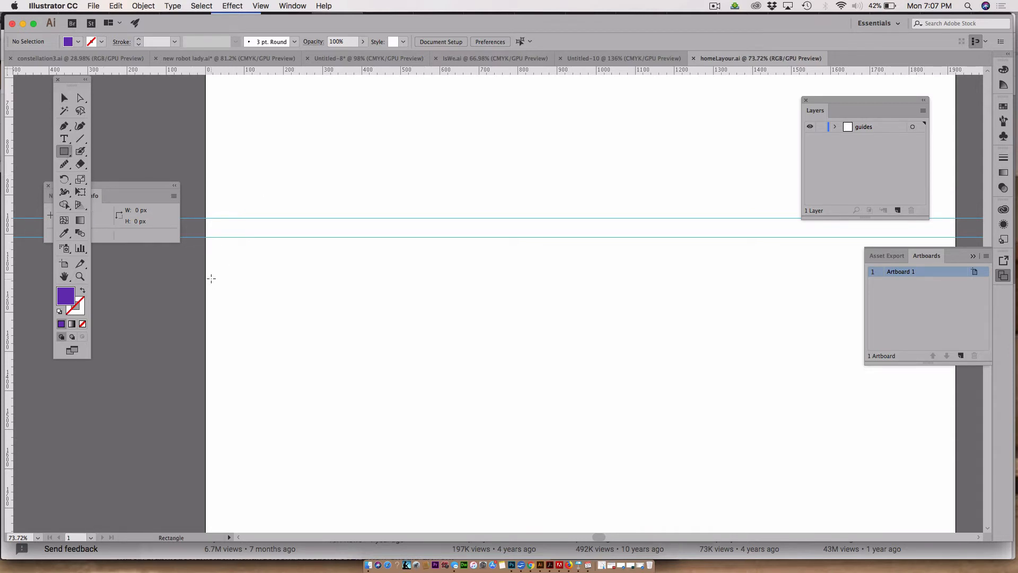
left_click_drag(215, 278, 289, 352)
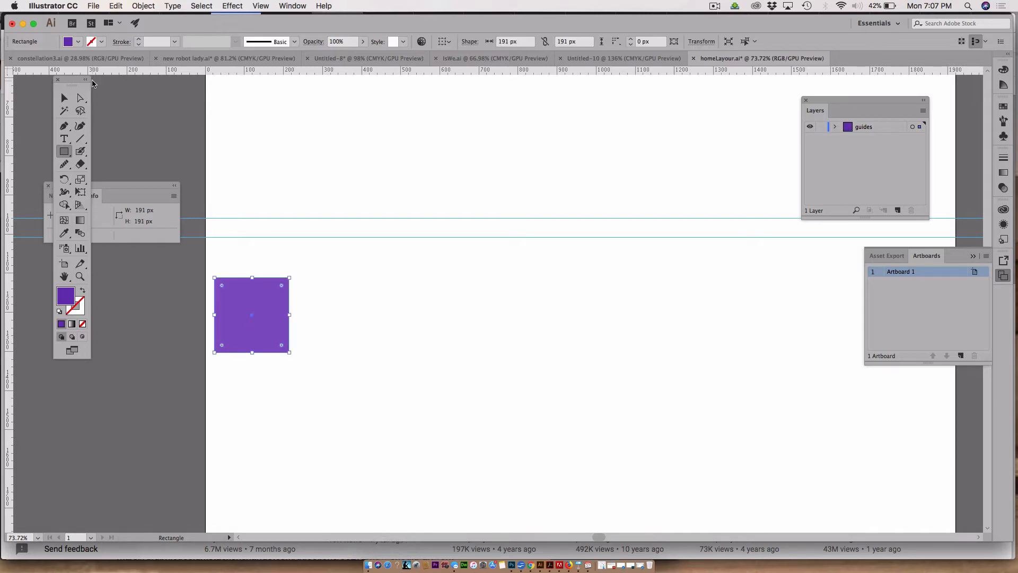
left_click(63, 97)
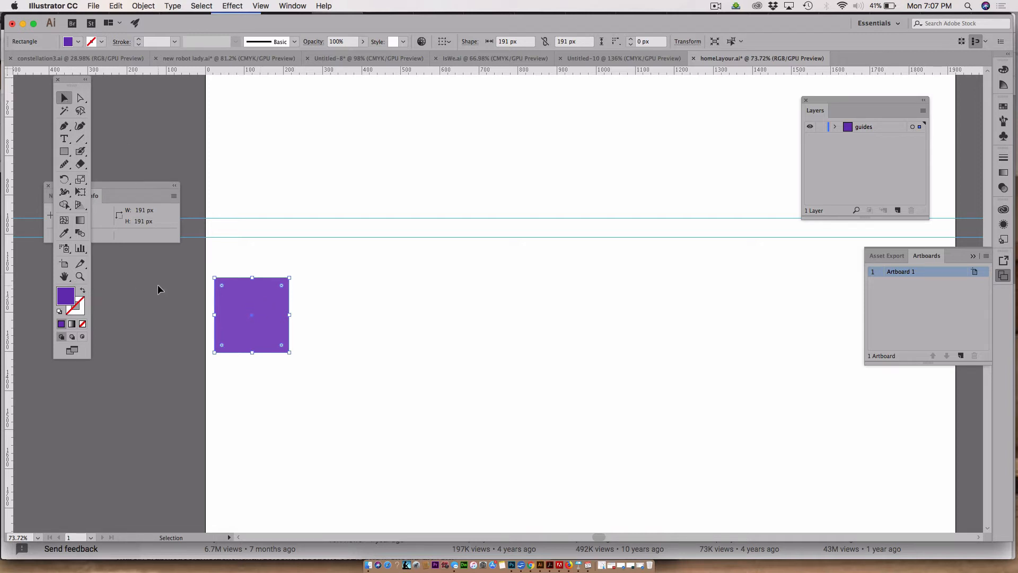
Step: Duplicate the 191 px square directly beside itself to the right
left_click_drag(230, 295, 307, 297)
key("Delete")
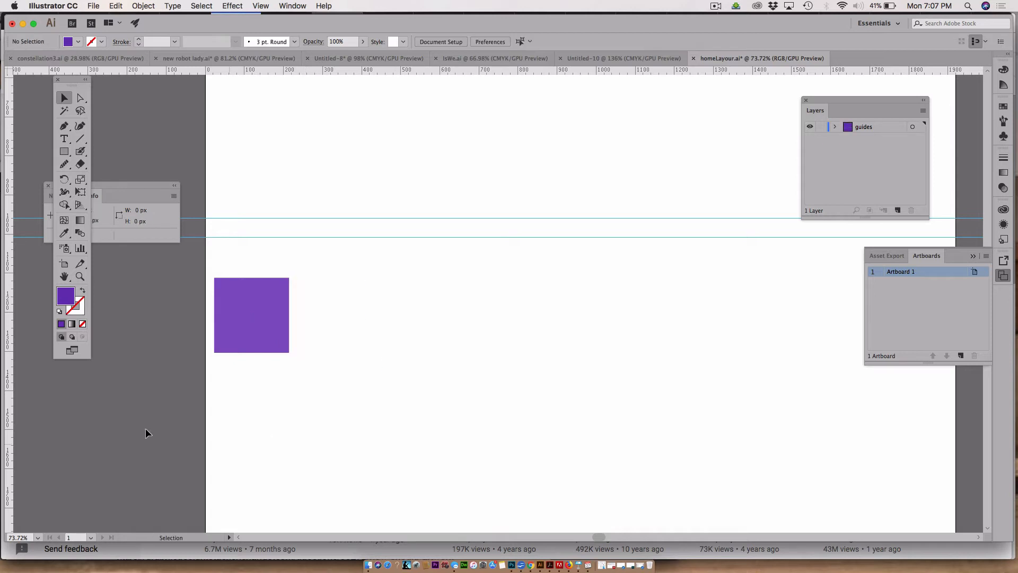
left_click(255, 329)
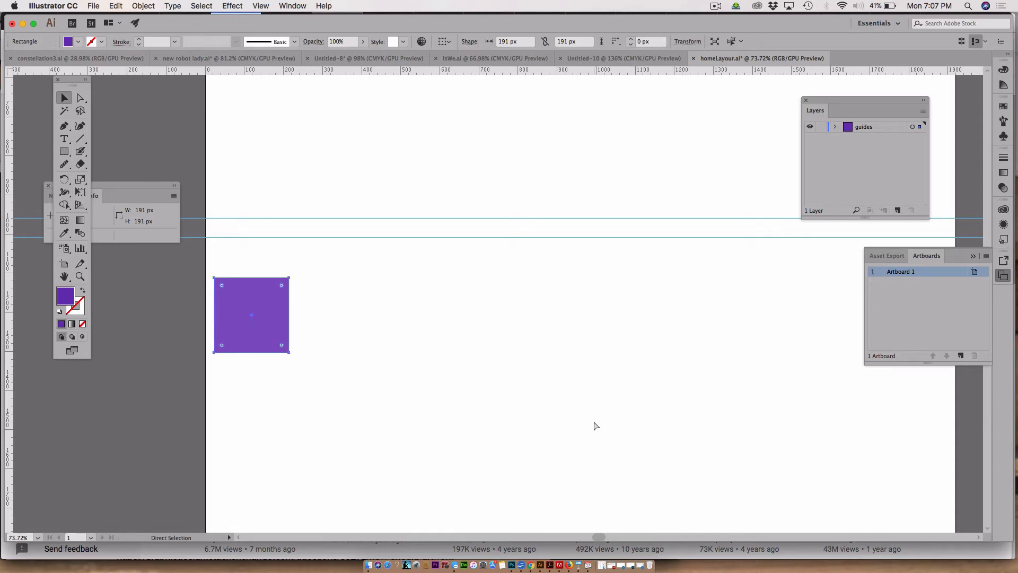
left_click_drag(281, 313, 338, 314)
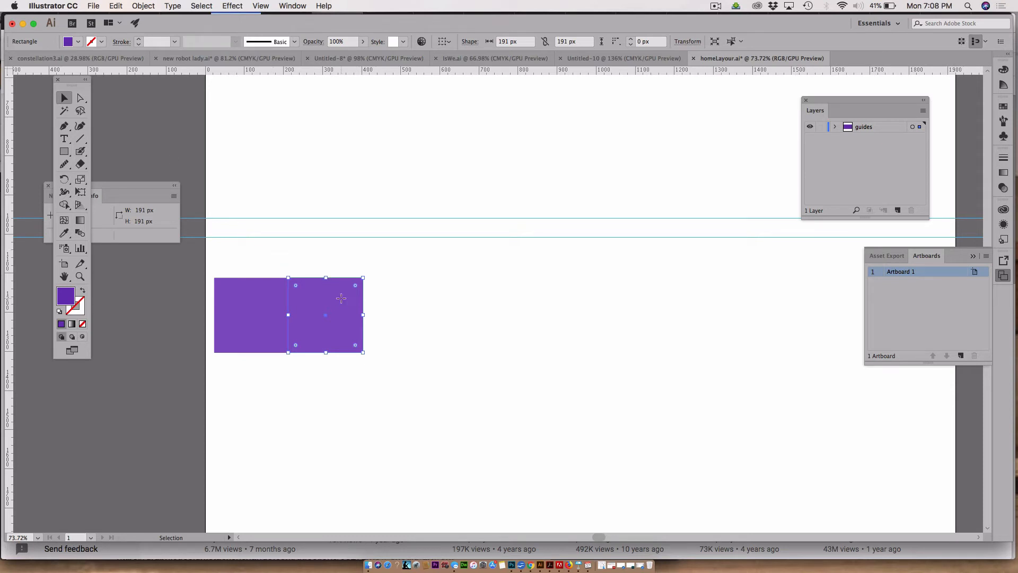
Step: Duplicate the square once more and repeat Transform Again three times to form a row of six squares
left_click_drag(341, 298, 415, 305)
key("a")
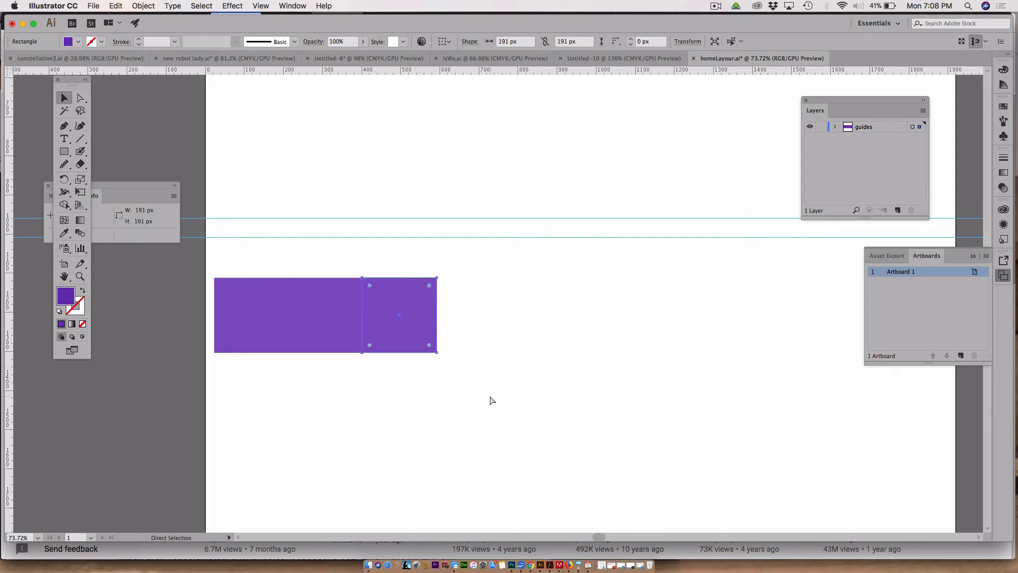
key("v")
left_click(143, 5)
mouse_move(153, 22)
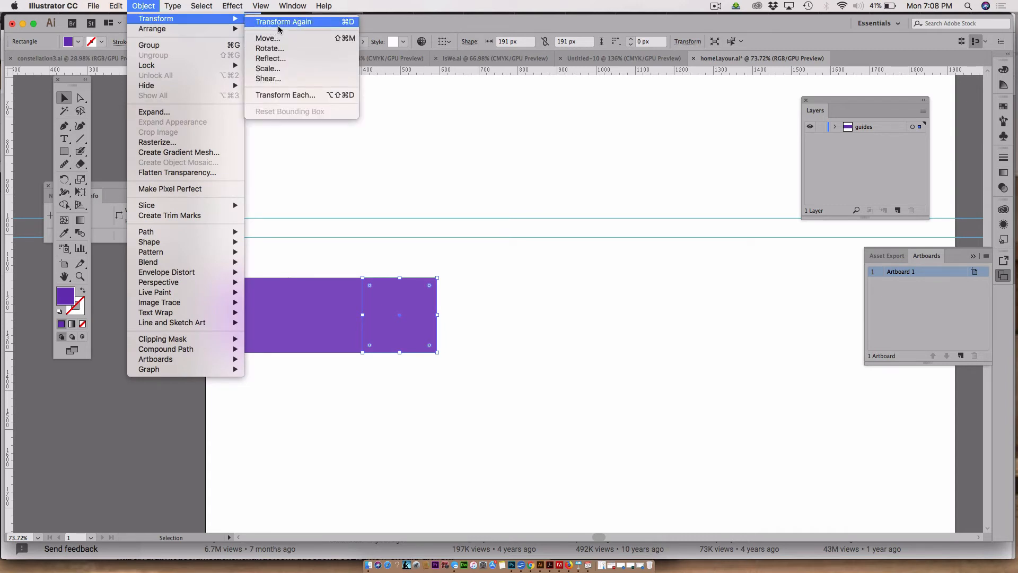
left_click(492, 3)
key("super+d")
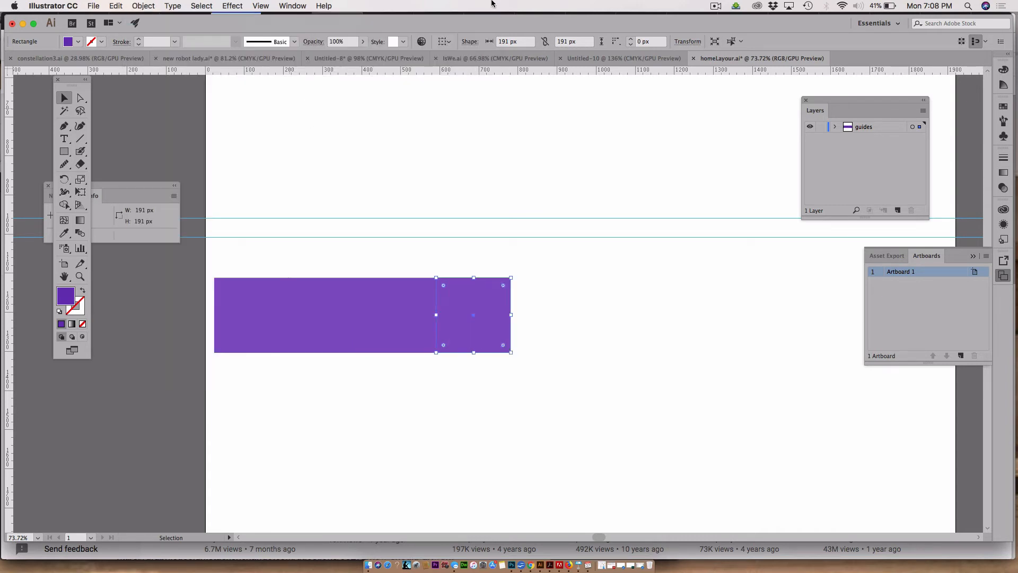
key("super+d")
key("super+d")
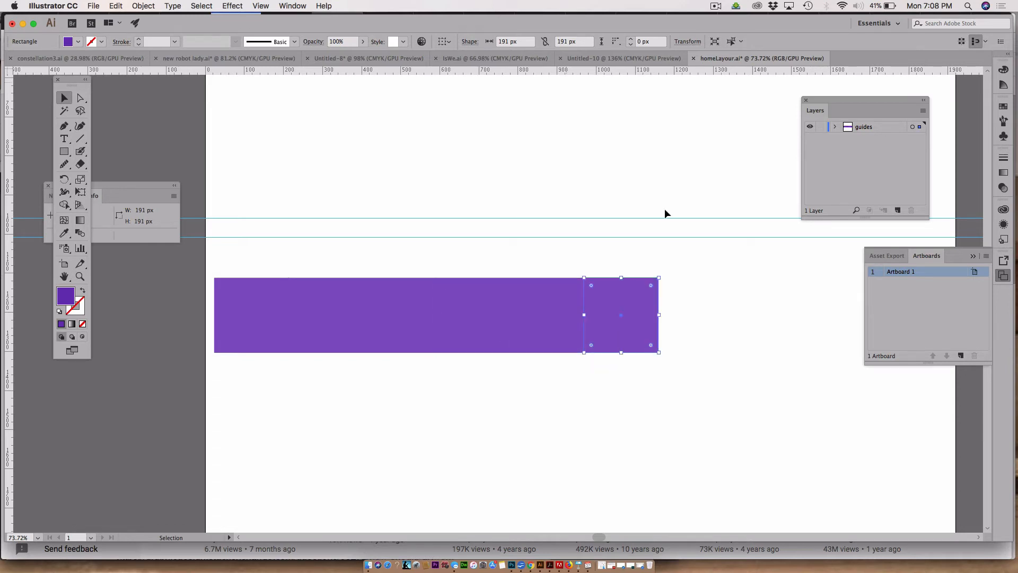
Step: Select all six squares and swap their fill and stroke so they become outlined boxes
left_click_drag(773, 449, 200, 267)
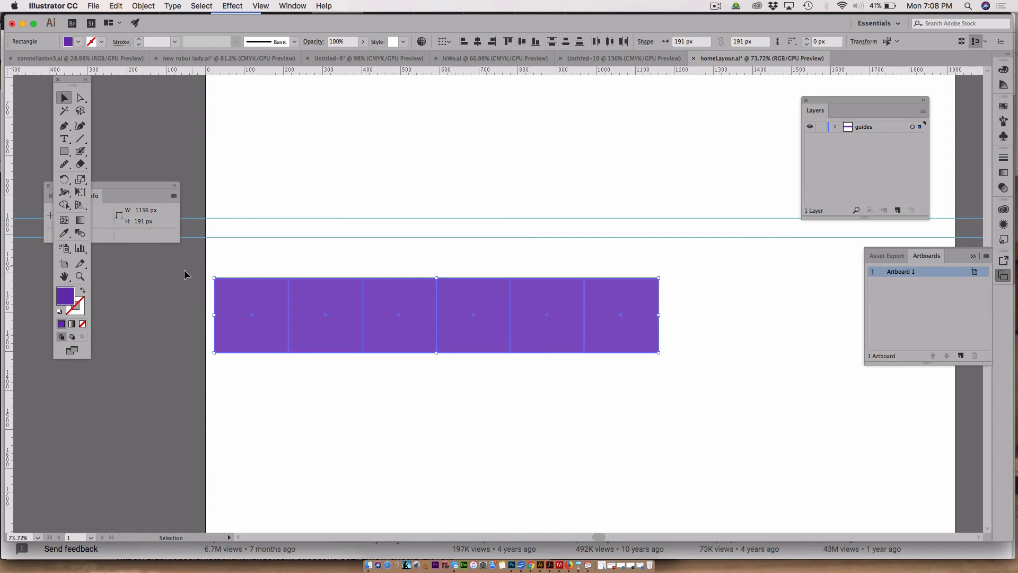
left_click(83, 291)
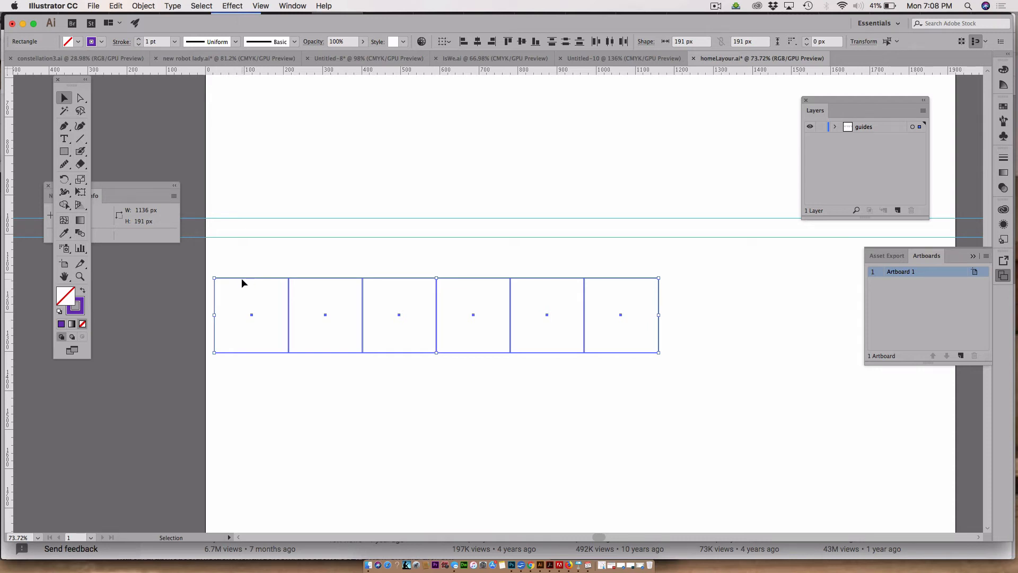
left_click(228, 277)
Step: Reselect the row of boxes and nudge it left onto the artboard's left edge
left_click_drag(196, 260, 735, 386)
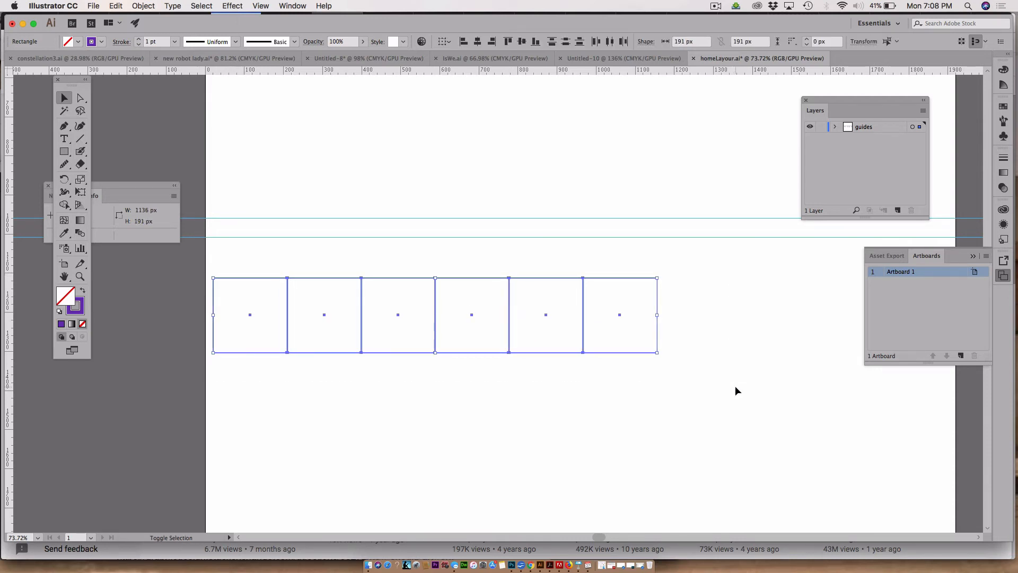
key("shift+Left")
key("shift+Left")
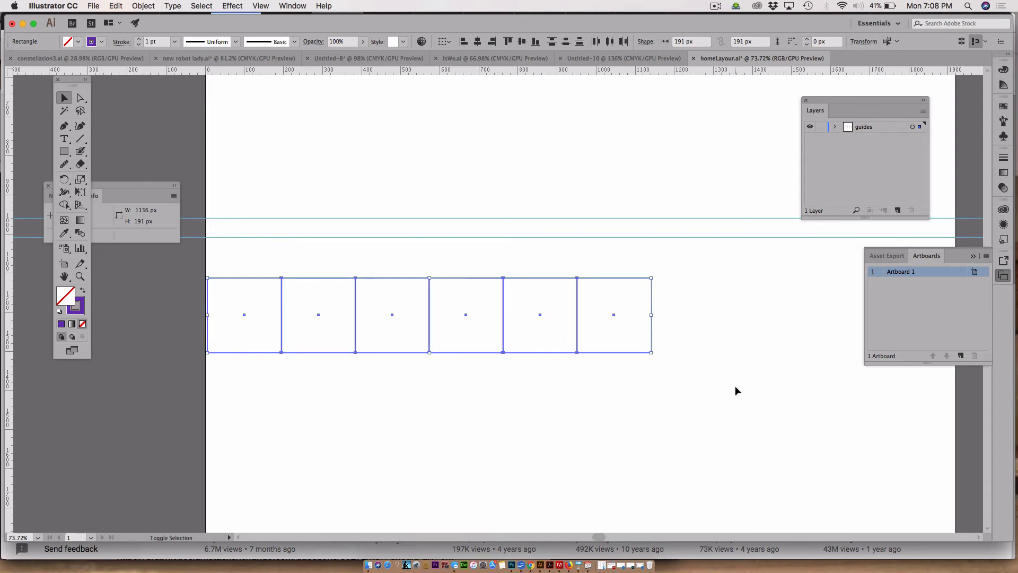
key("shift+Left")
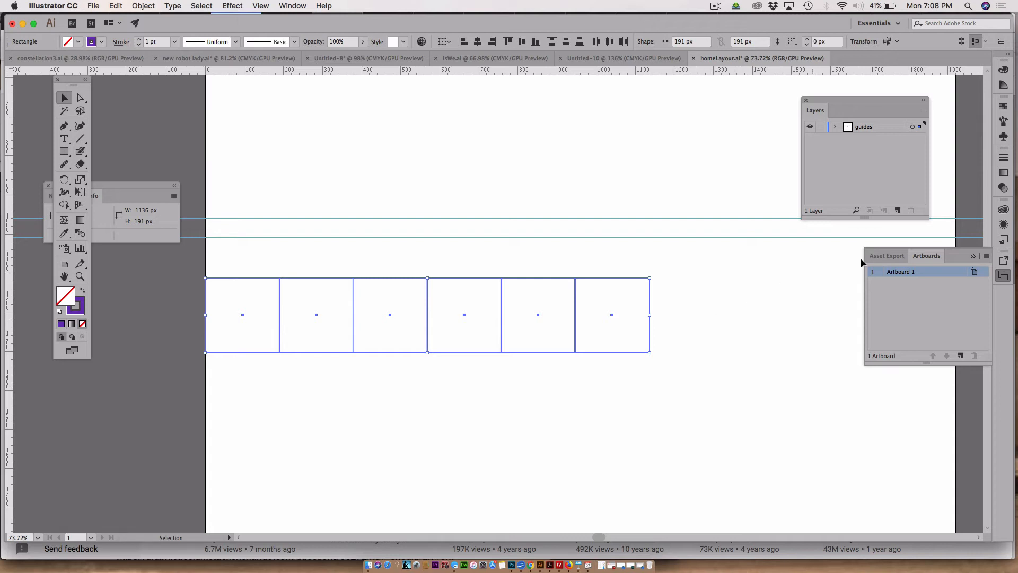
Step: Stretch the row of boxes to the artboard's right edge, about 1918 px wide in total
left_click(973, 256)
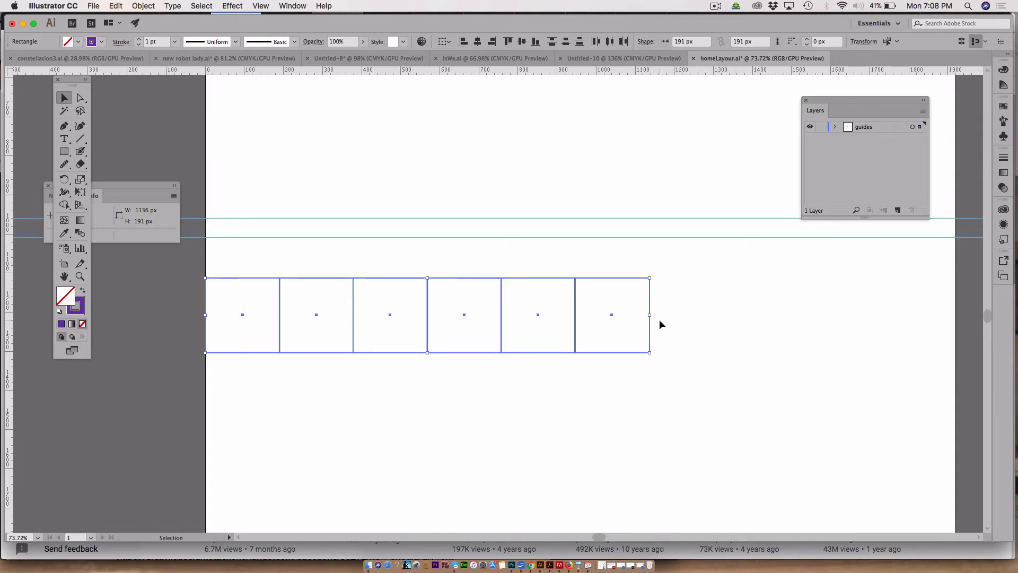
left_click_drag(651, 317, 956, 307)
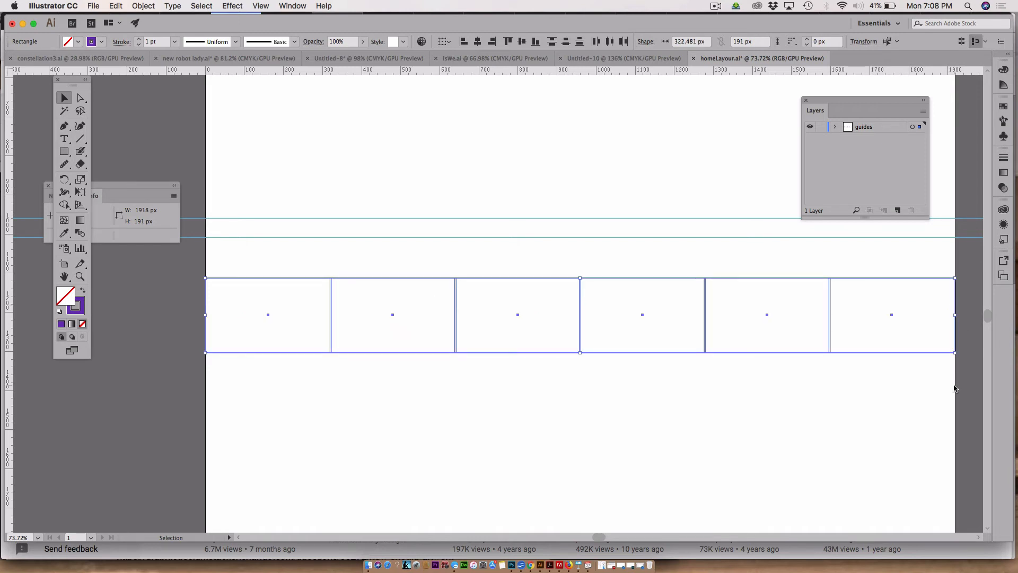
Step: Nudge the row of boxes up until its top meets the lowest horizontal guide
key("a")
key("v")
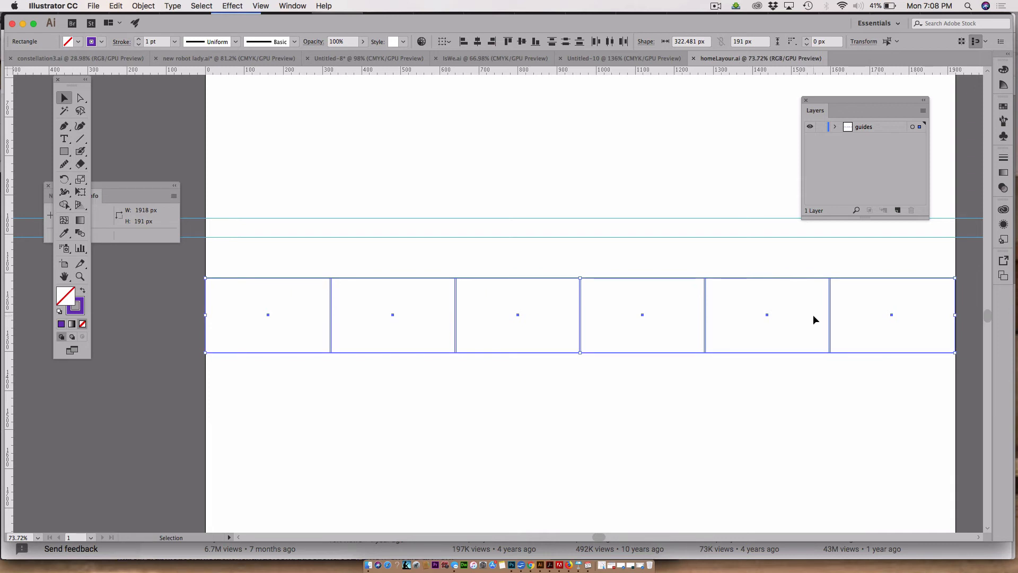
key("a")
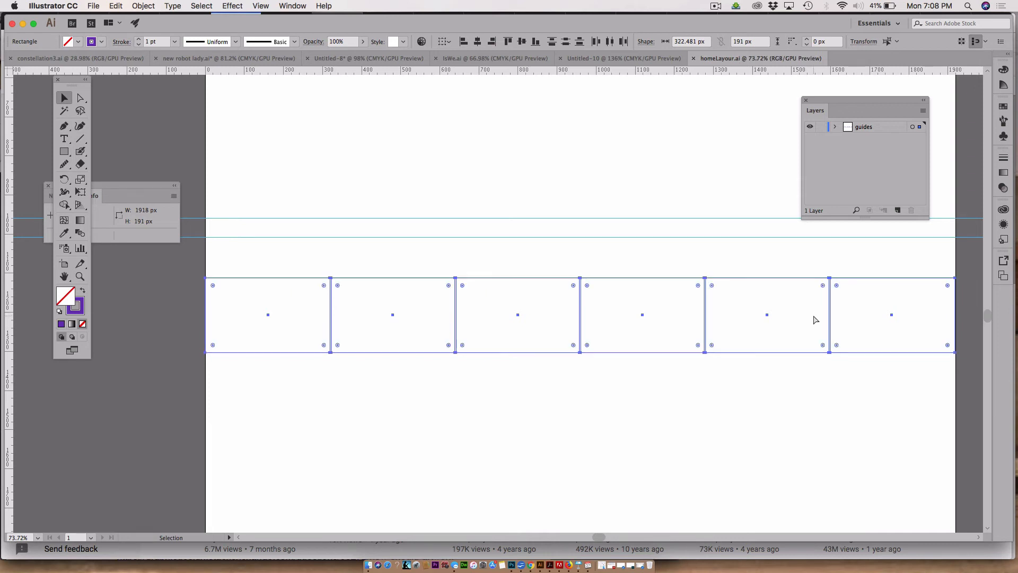
key("super+minus")
key("super+minus")
key("super+minus")
key("v")
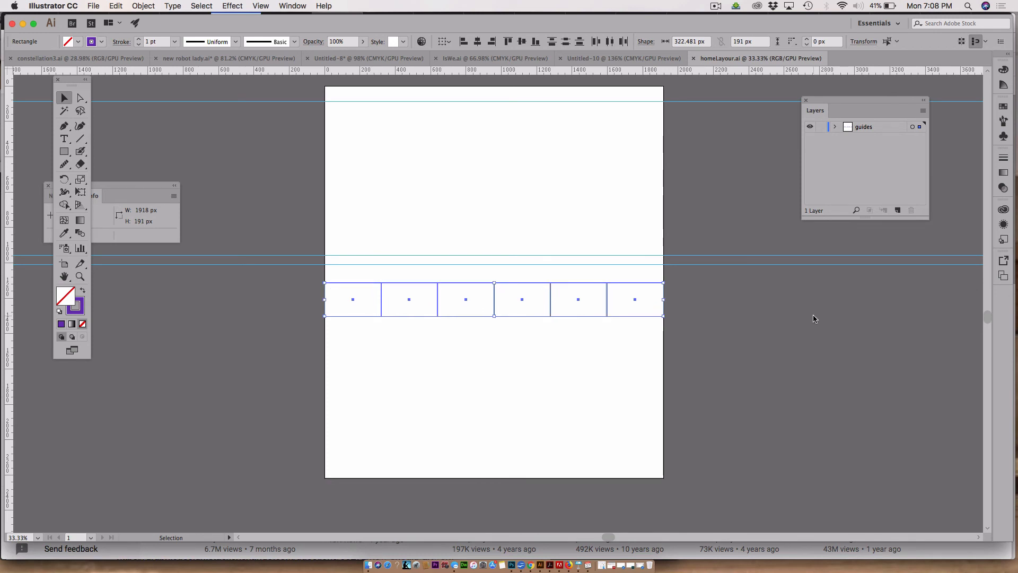
key("shift+Up")
key("shift+Up")
key("shift+Up")
key("shift+Up")
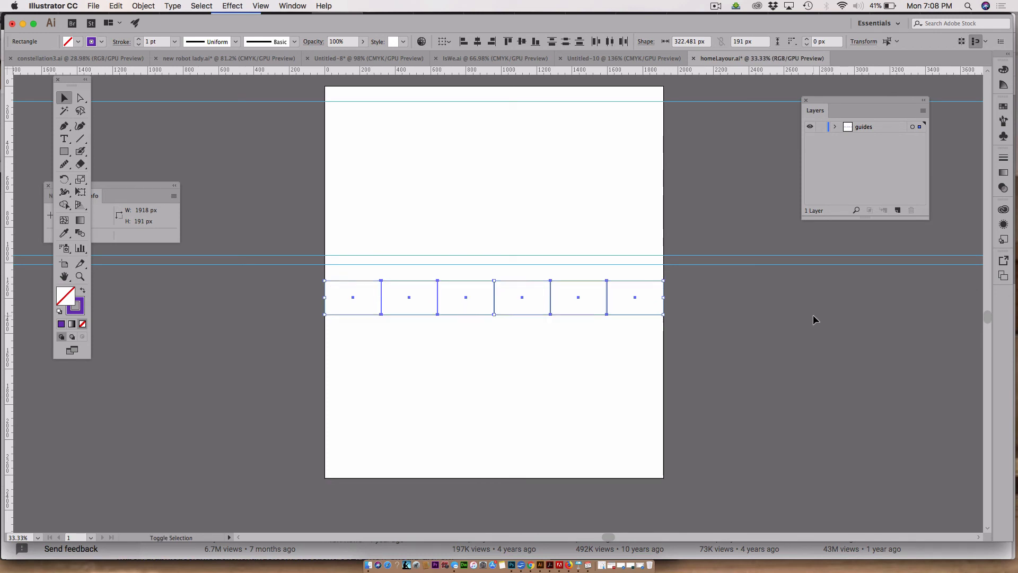
key("shift+Up")
key("shift+Up")
key("shift+Up")
key("shift+Up")
key("shift+Up")
key("shift+Up")
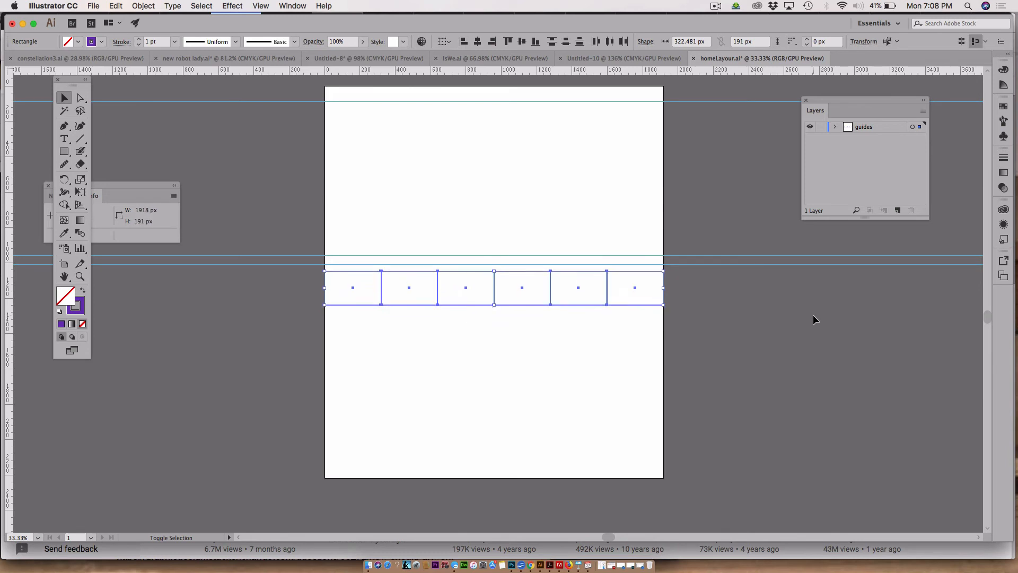
key("shift+Up")
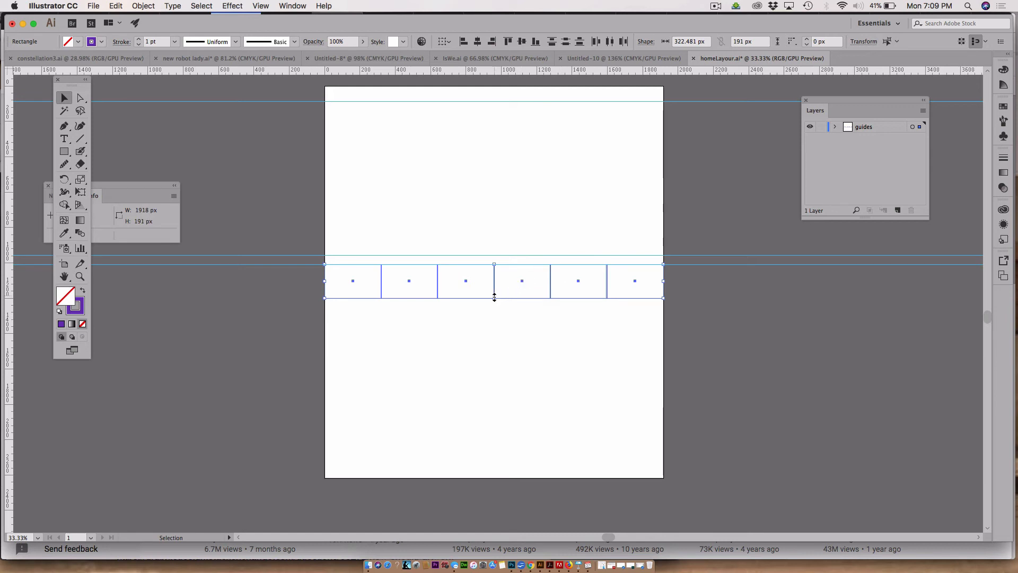
Step: Stretch the boxes down to about 1103 px tall and convert them into guides with Make Guides
left_click_drag(494, 299, 547, 460)
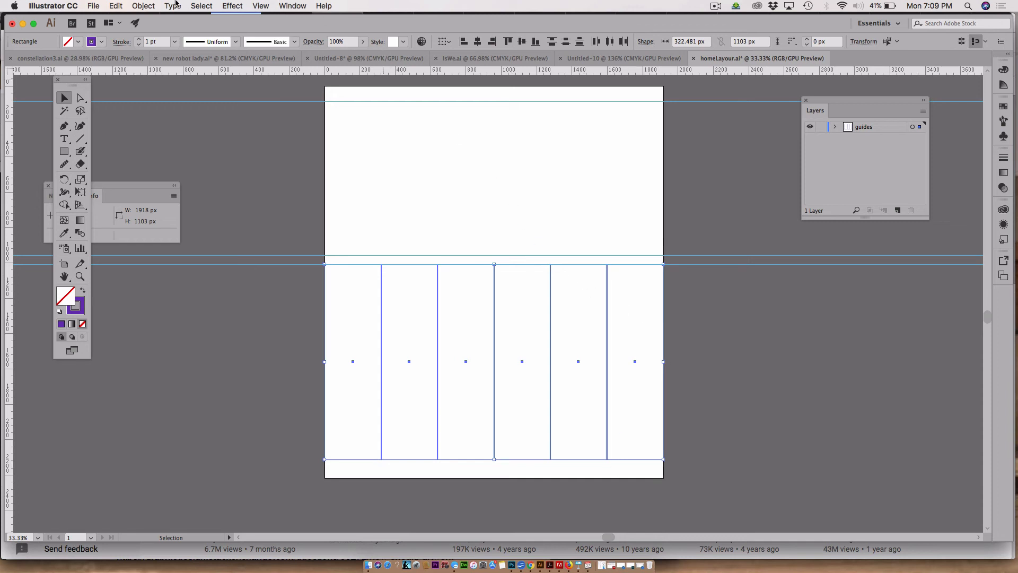
left_click(259, 6)
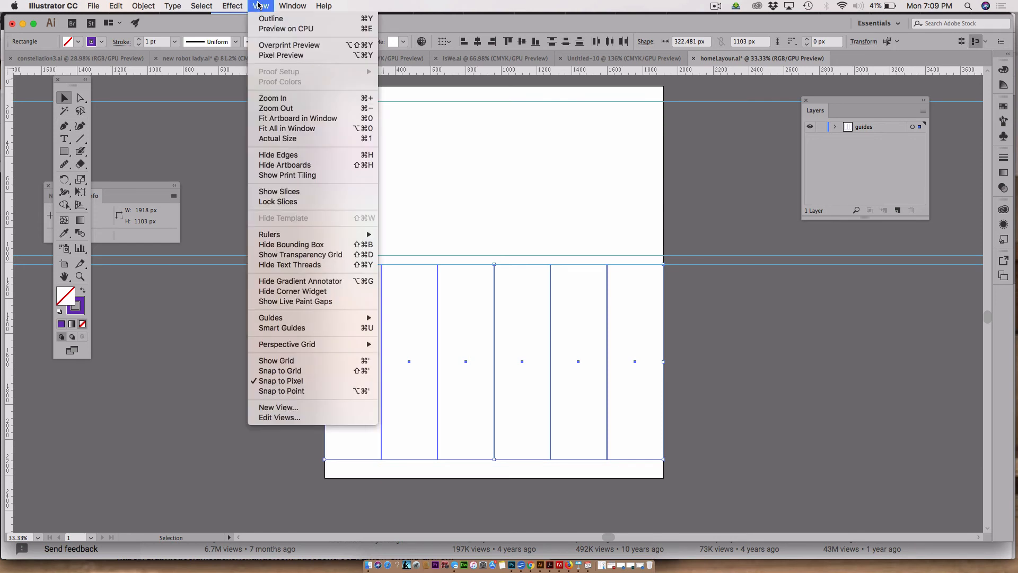
mouse_move(260, 318)
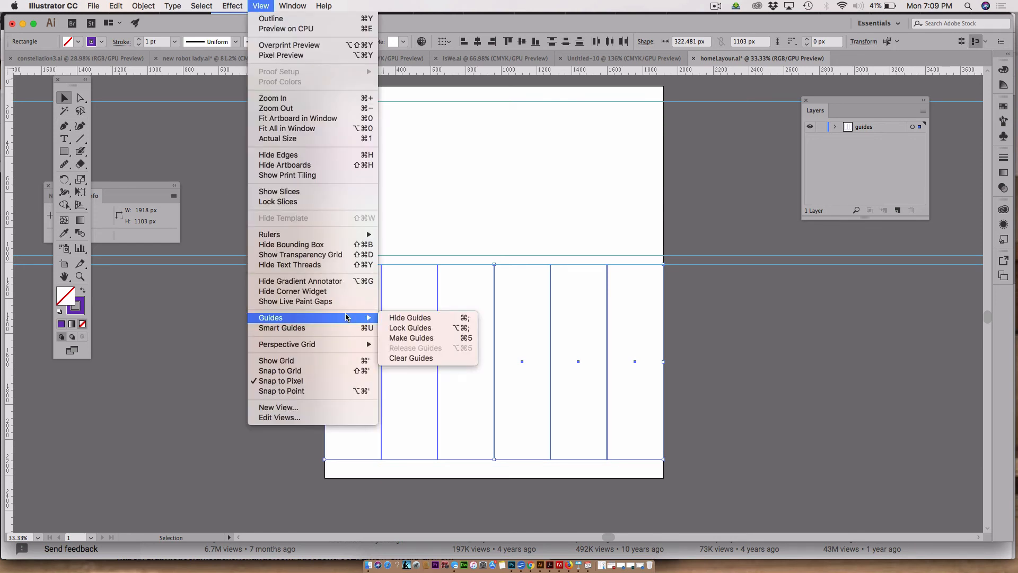
left_click(424, 338)
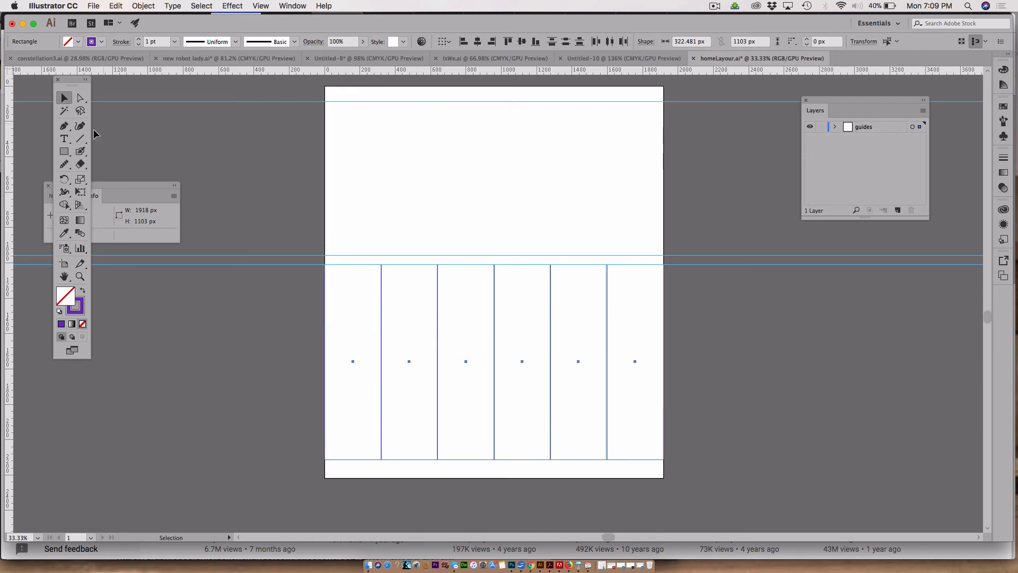
left_click(154, 132)
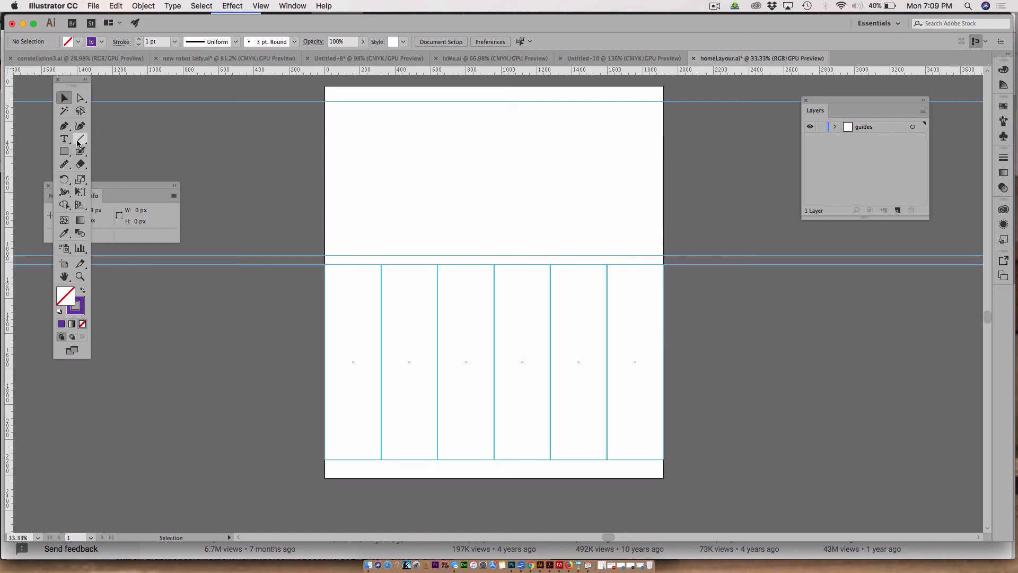
Step: Extend the artboard's bottom edge down to a height of 2724 px with the Artboard tool
left_click(63, 264)
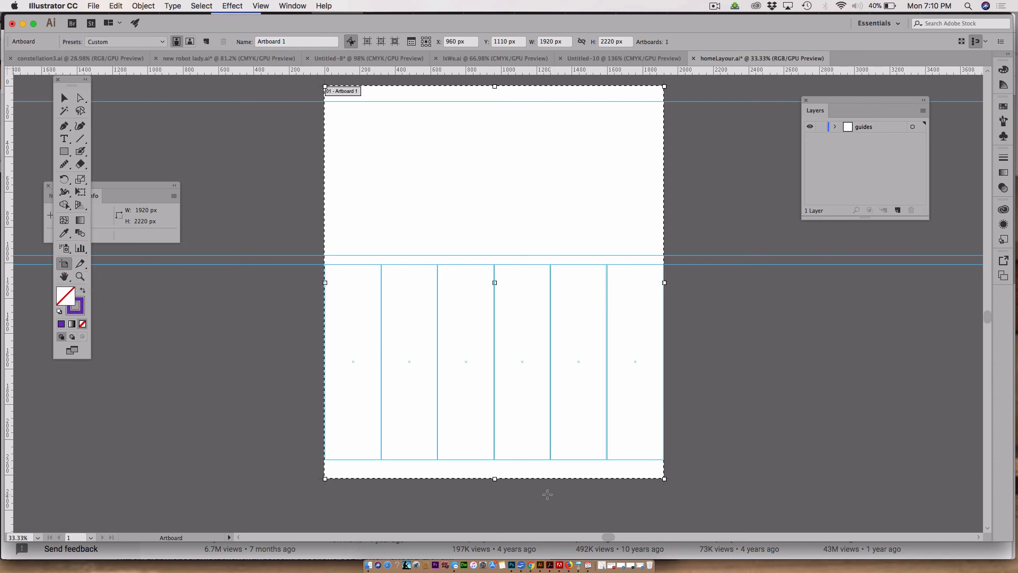
left_click_drag(499, 480, 498, 529)
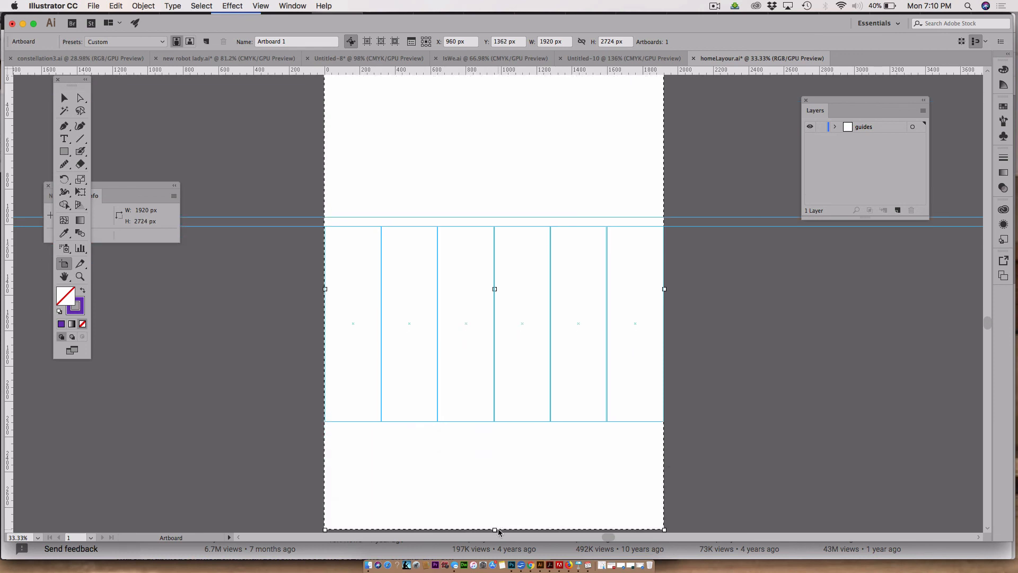
left_click(63, 101)
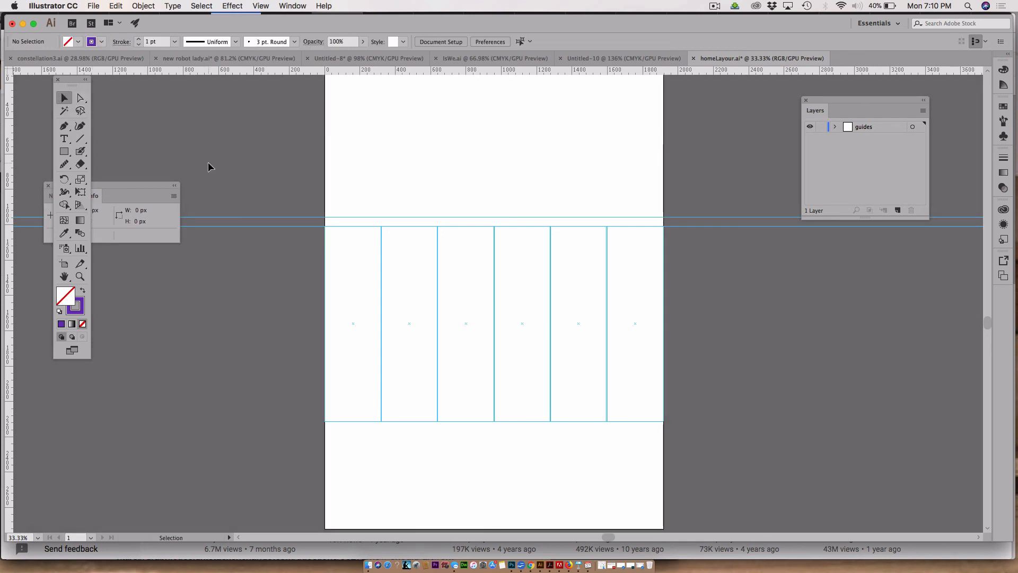
key("a")
key("v")
scroll(284, 167, "up", 3)
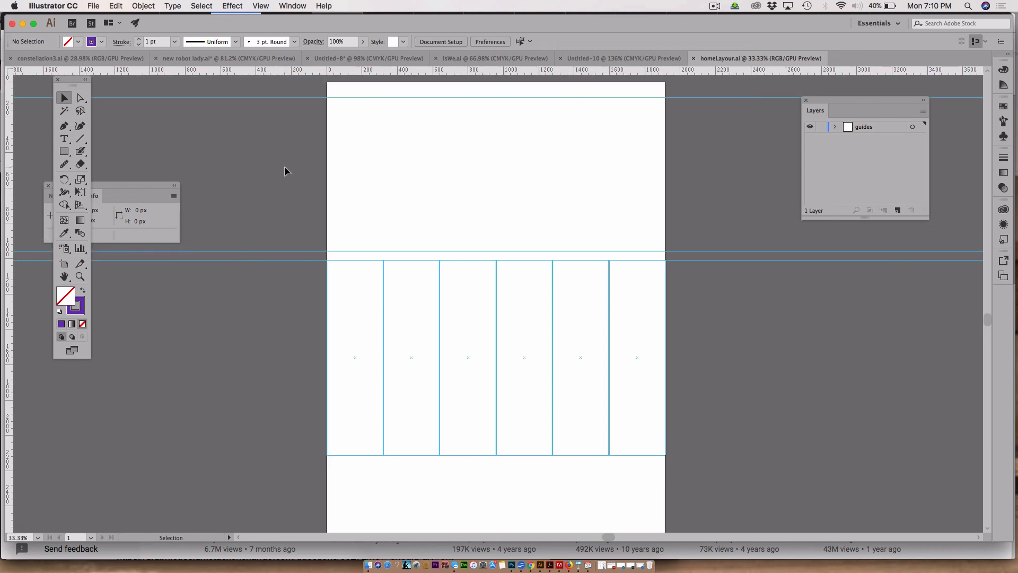
scroll(284, 168, "down", 6)
scroll(285, 169, "up", 3)
scroll(285, 169, "down", 3)
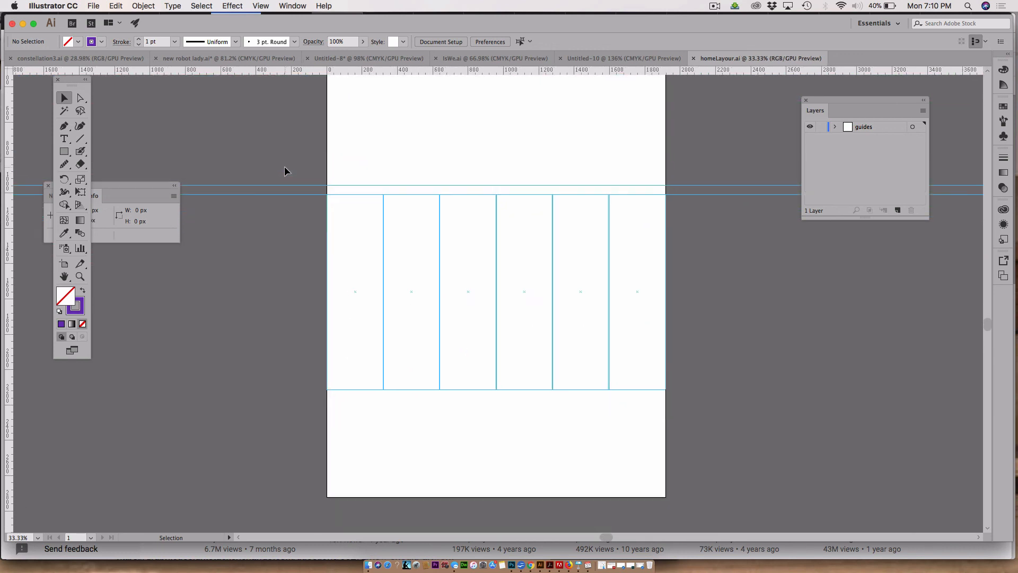
scroll(284, 167, "up", 3)
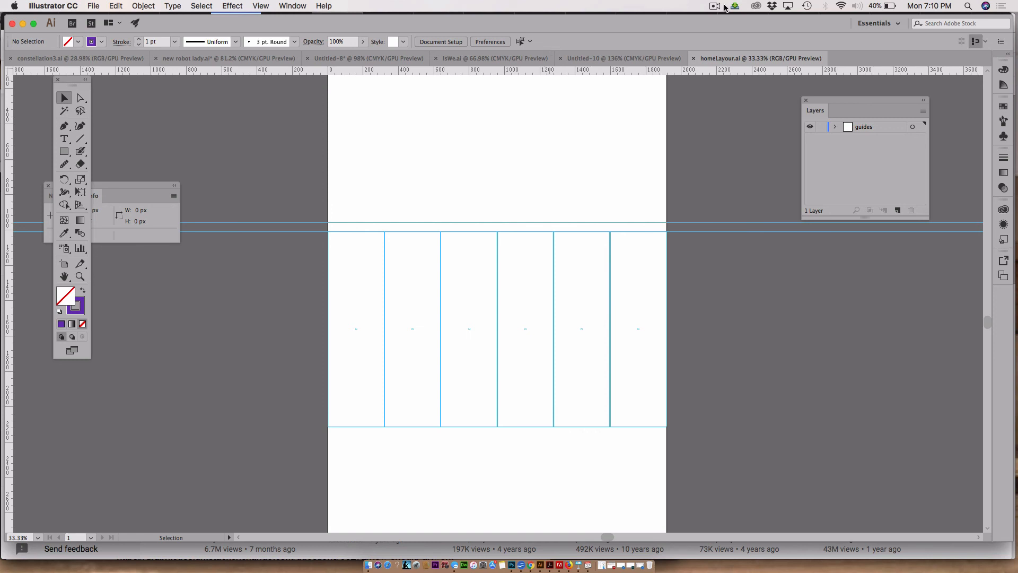